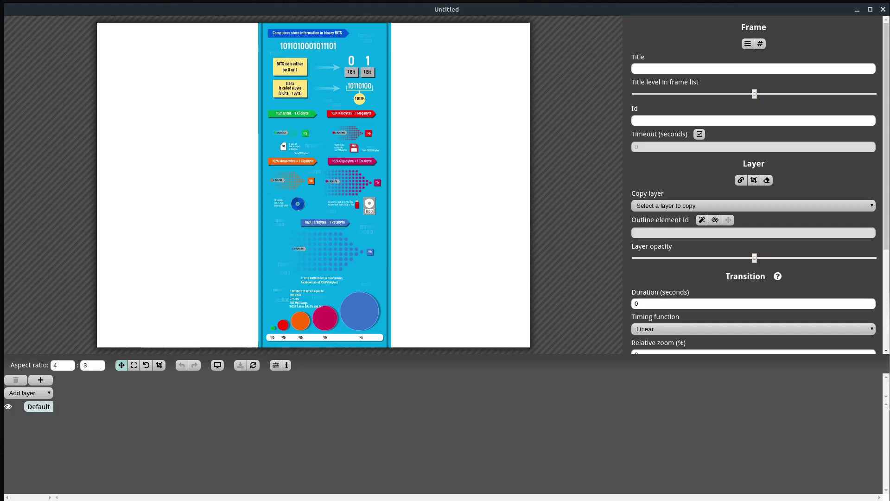
Step: Switch to Inkscape and examine the Mb-Gb-Tb.svg infographic from the binary bits section to the data-size comparison circles
{"action": "key", "text": "alt+Tab"}
{"action": "scroll", "coordinate": [350, 189], "scroll_direction": "down", "scroll_amount": 15}
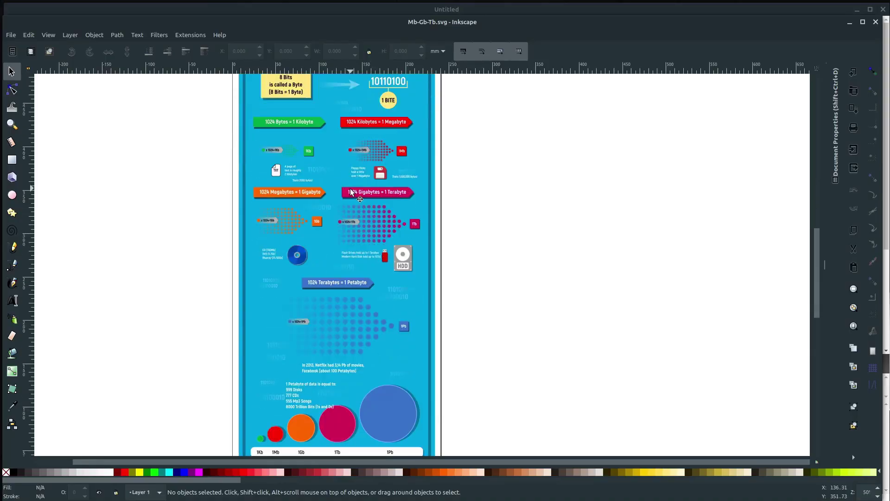
{"action": "scroll", "coordinate": [338, 264], "scroll_direction": "up", "scroll_amount": 10}
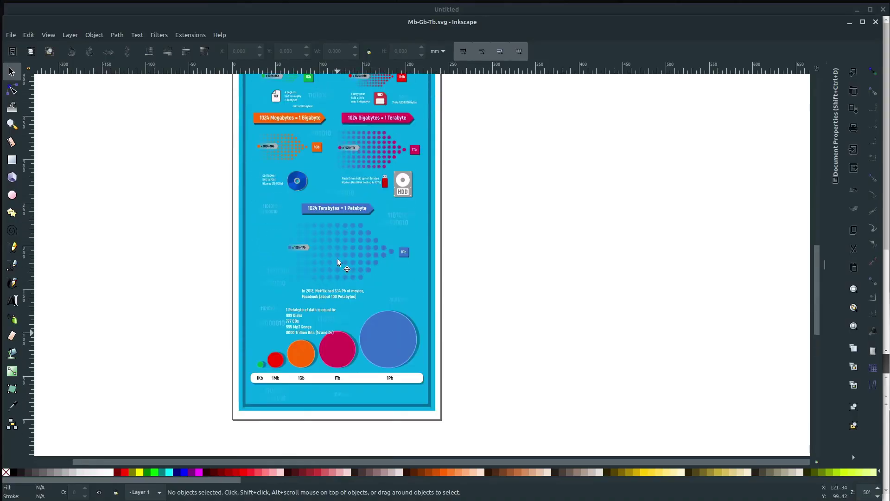
{"action": "scroll", "coordinate": [338, 260], "scroll_direction": "up", "scroll_amount": 6}
{"action": "key", "text": "plus"}
{"action": "key", "text": "plus"}
{"action": "key", "text": "plus"}
{"action": "key", "text": "minus"}
{"action": "scroll", "coordinate": [251, 230], "scroll_direction": "down", "scroll_amount": 1, "text": "ctrl"}
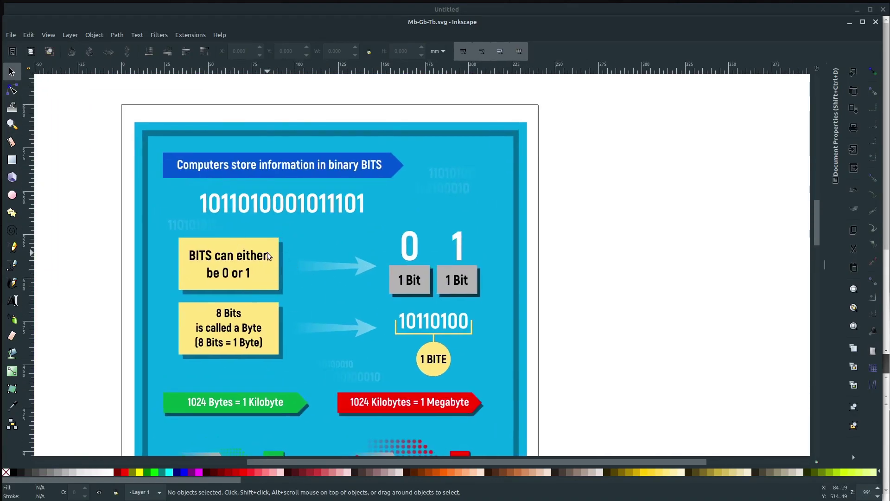
{"action": "scroll", "coordinate": [251, 226], "scroll_direction": "up", "scroll_amount": 2, "text": "ctrl"}
{"action": "scroll", "coordinate": [288, 248], "scroll_direction": "down", "scroll_amount": 6}
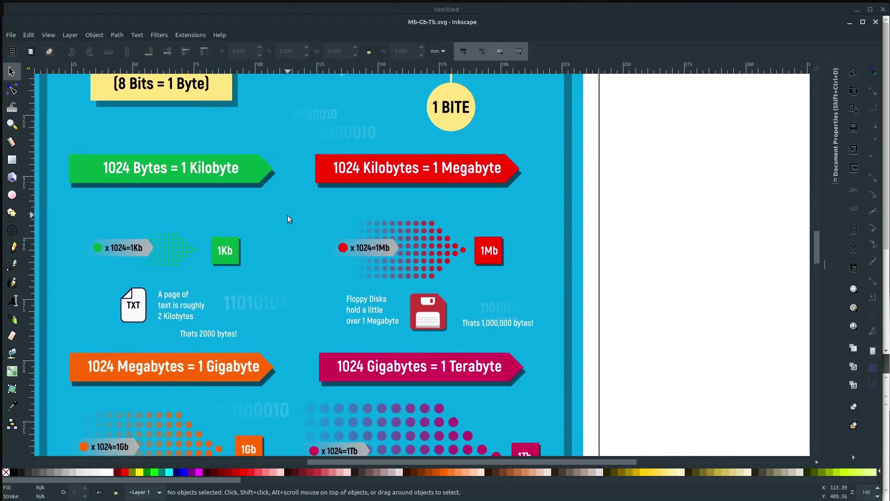
{"action": "scroll", "coordinate": [268, 301], "scroll_direction": "down", "scroll_amount": 10}
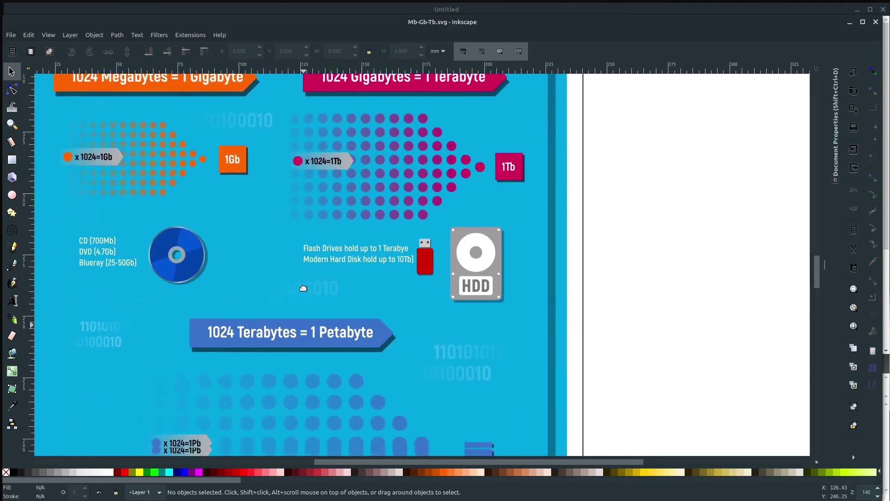
{"action": "scroll", "coordinate": [274, 341], "scroll_direction": "down", "scroll_amount": 3}
{"action": "scroll", "coordinate": [274, 238], "scroll_direction": "down", "scroll_amount": 3, "text": "ctrl"}
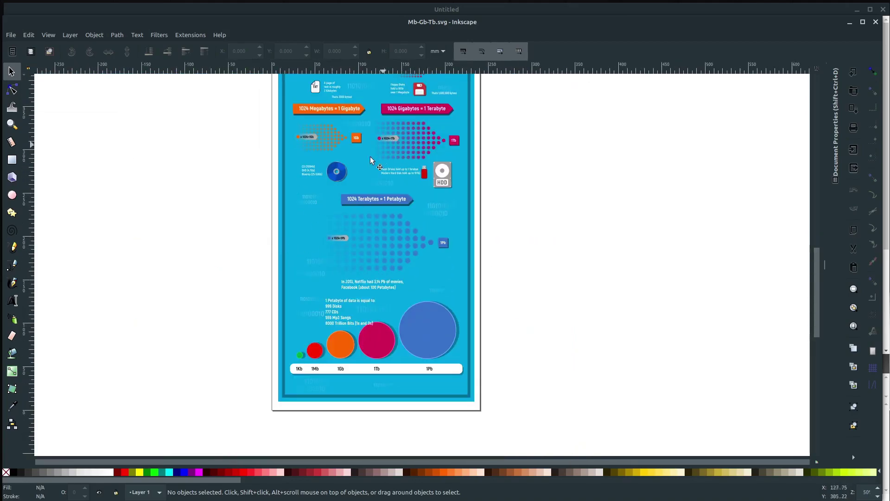
{"action": "left_click_drag", "start_coordinate": [364, 192], "coordinate": [337, 320]}
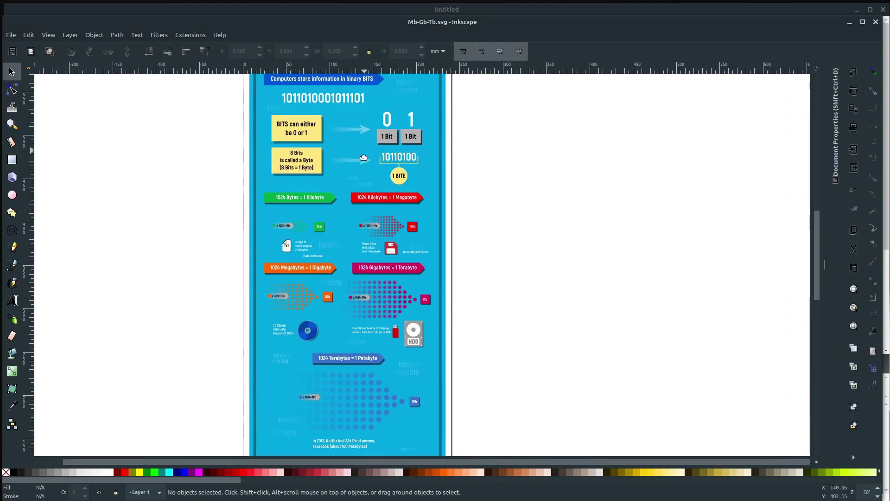
{"action": "left_click_drag", "start_coordinate": [366, 154], "coordinate": [329, 276]}
{"action": "left_click", "coordinate": [274, 221]}
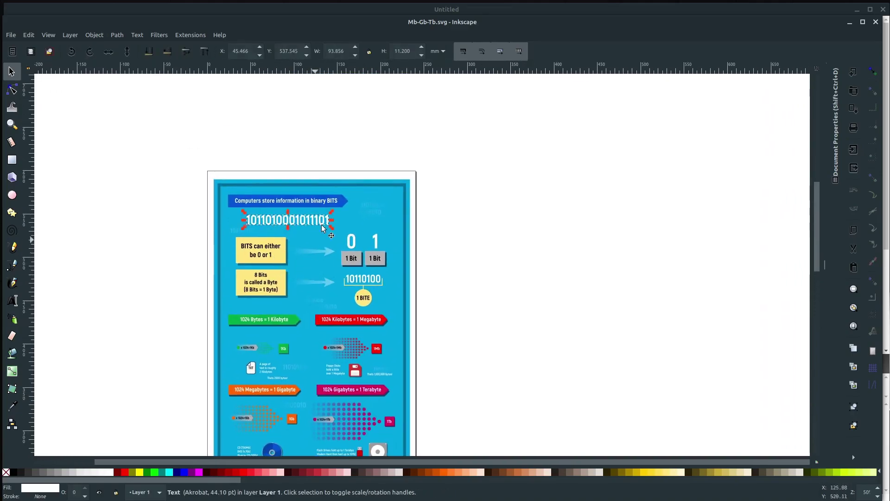
{"action": "left_click_drag", "start_coordinate": [439, 24], "coordinate": [557, 125]}
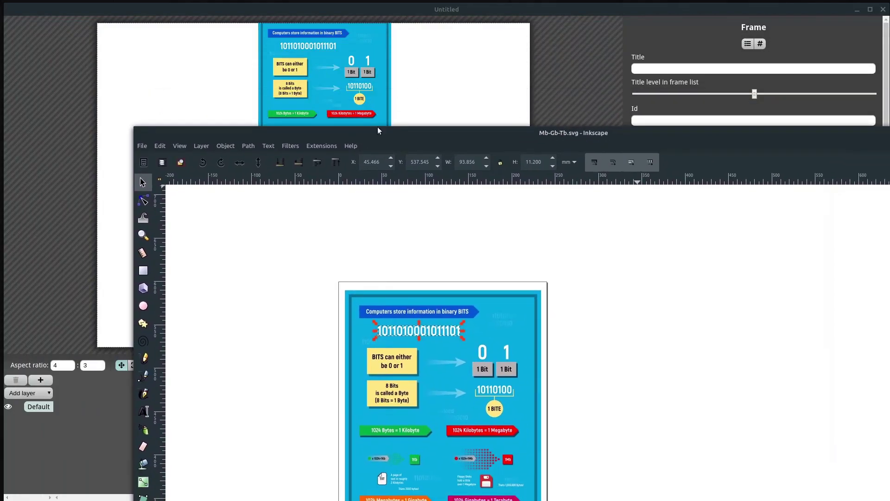
{"action": "double_click", "coordinate": [441, 331]}
{"action": "key", "text": "BackSpace"}
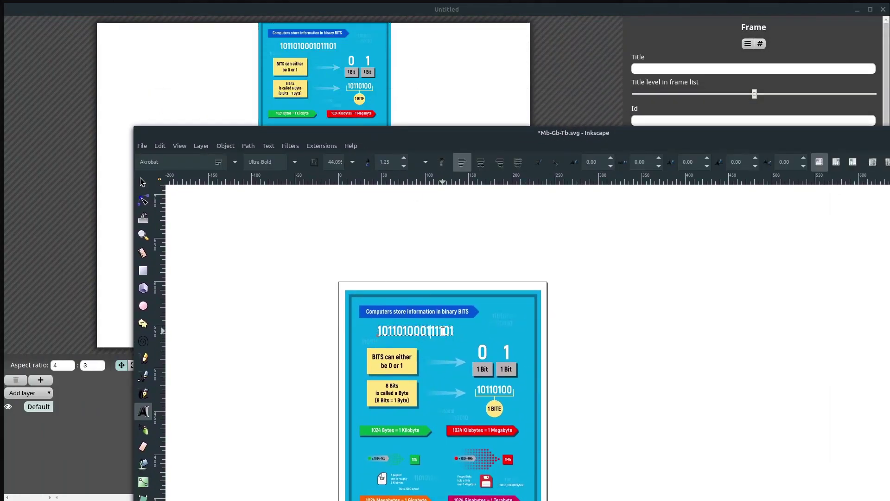
{"action": "type", "text": "X"}
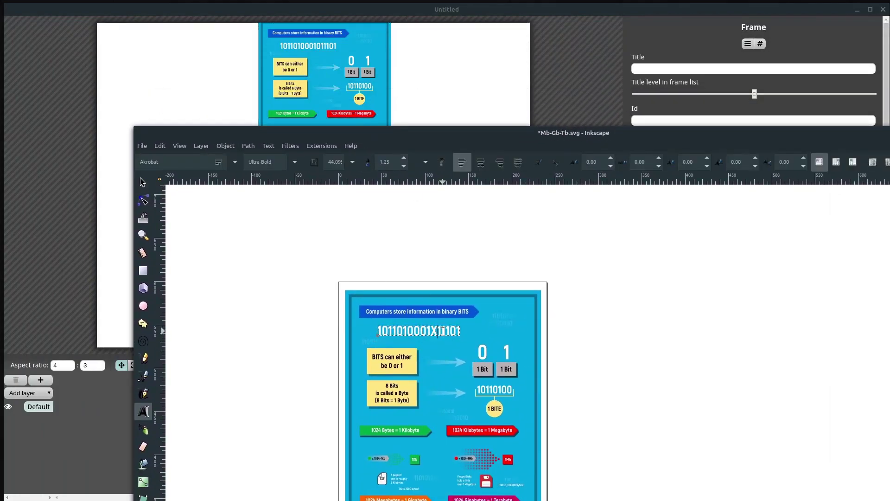
Step: Save the edited drawing and switch to Sozi to view the changed binary number up close
{"action": "left_click", "coordinate": [140, 147]}
{"action": "left_click", "coordinate": [151, 225]}
{"action": "left_click", "coordinate": [204, 9]}
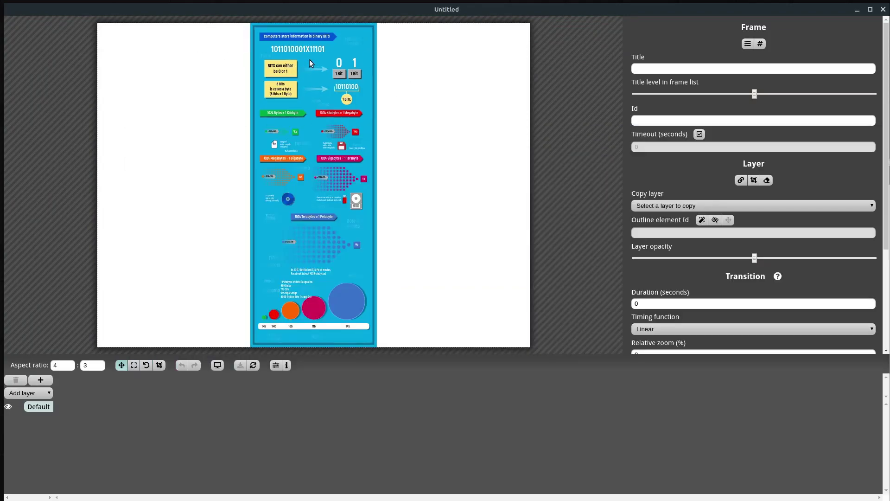
{"action": "scroll", "coordinate": [306, 53], "scroll_direction": "up", "scroll_amount": 10}
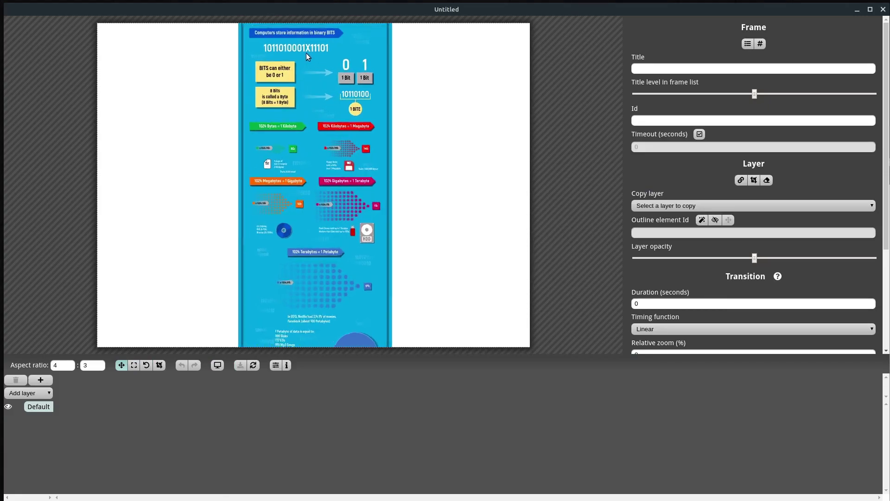
{"action": "scroll", "coordinate": [307, 57], "scroll_direction": "up", "scroll_amount": 1}
{"action": "left_click_drag", "start_coordinate": [310, 81], "coordinate": [304, 189]}
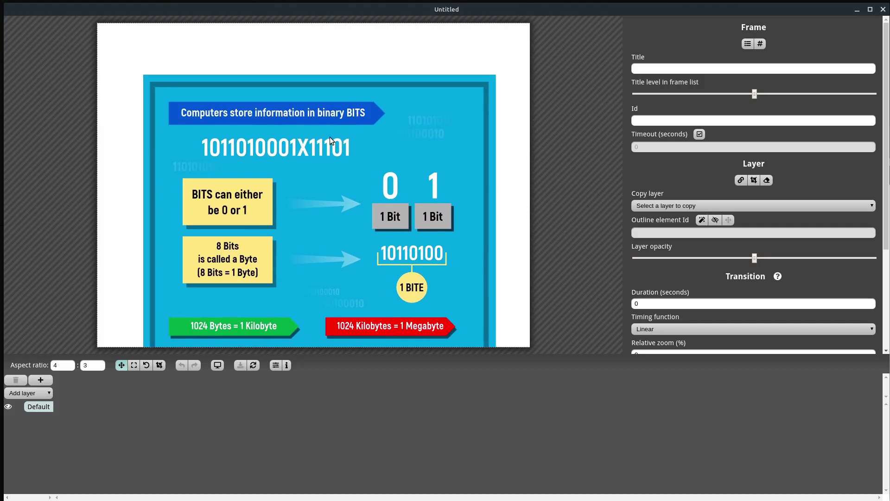
{"action": "key", "text": "alt+Tab"}
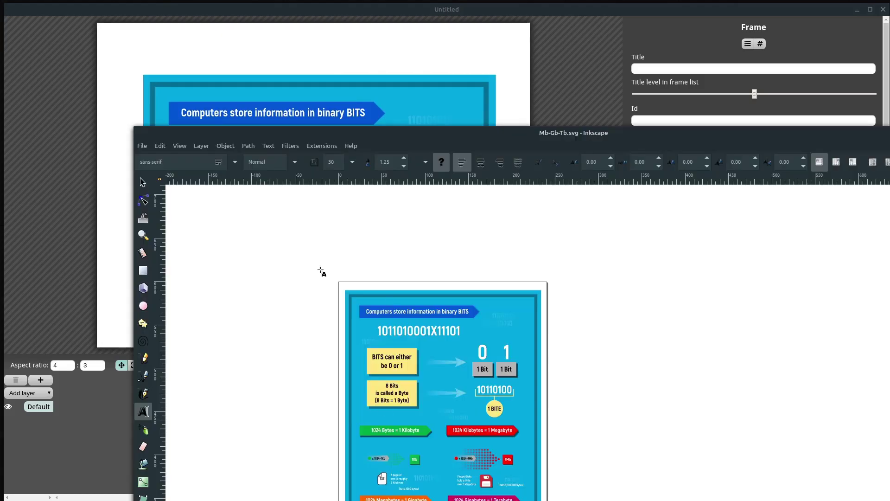
{"action": "left_click", "coordinate": [358, 145]}
{"action": "left_click", "coordinate": [345, 133]}
{"action": "left_click_drag", "start_coordinate": [345, 132], "coordinate": [292, 90]}
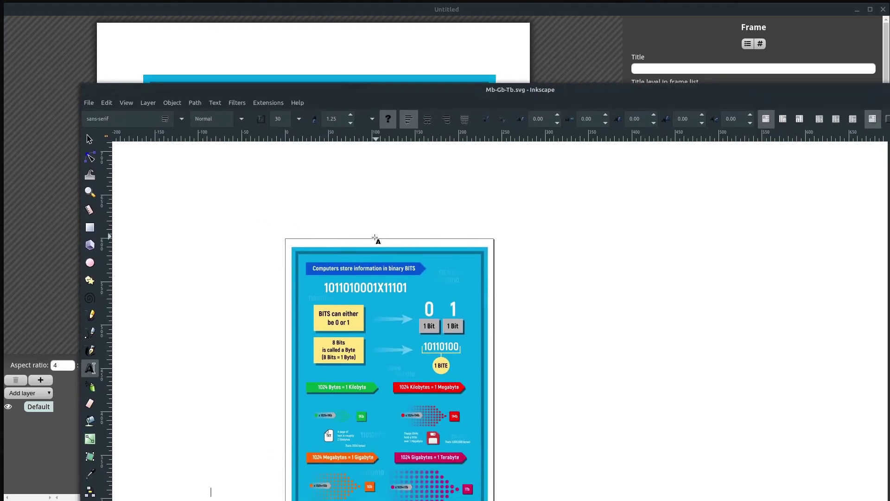
{"action": "left_click", "coordinate": [89, 139]}
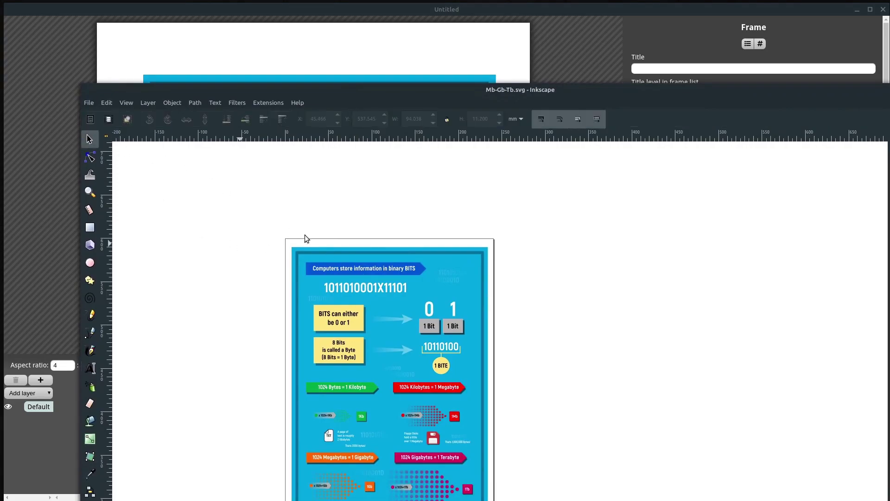
{"action": "left_click_drag", "start_coordinate": [366, 91], "coordinate": [392, 162]}
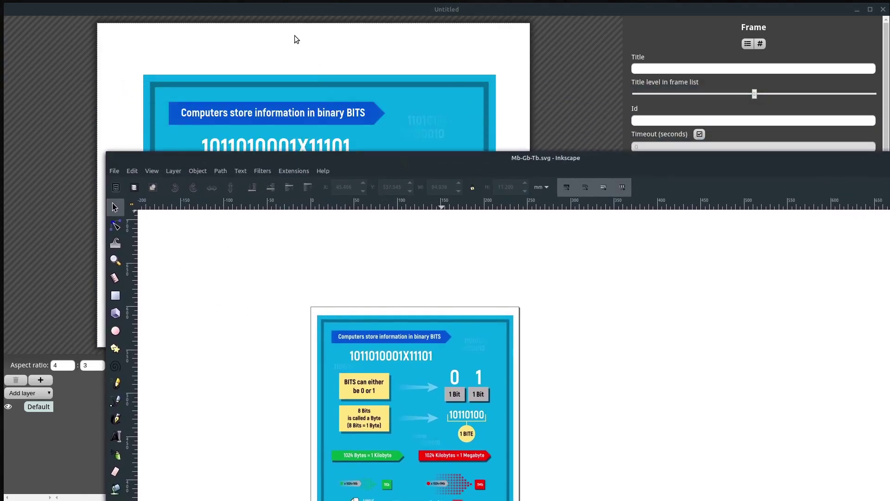
{"action": "left_click", "coordinate": [265, 9]}
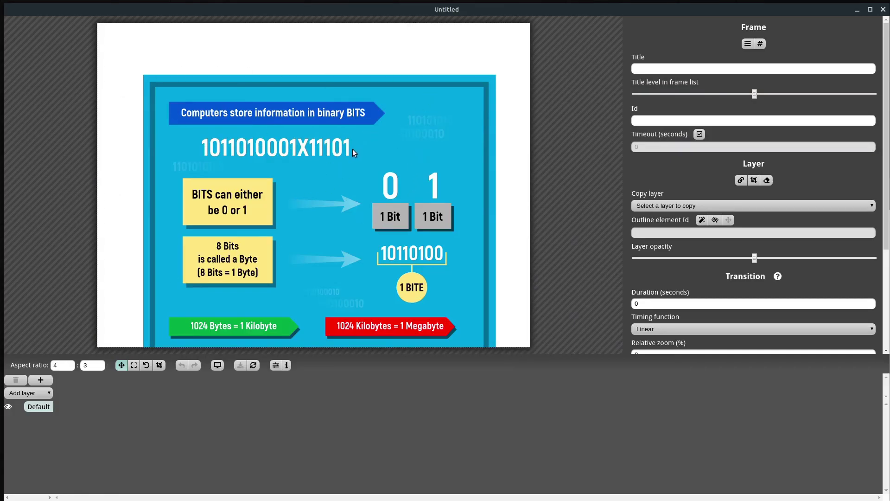
Step: Switch to Inkscape and ungroup the row of coloured data-size circles above the 1Kb to 1Pb labels
{"action": "key", "text": "alt+Tab"}
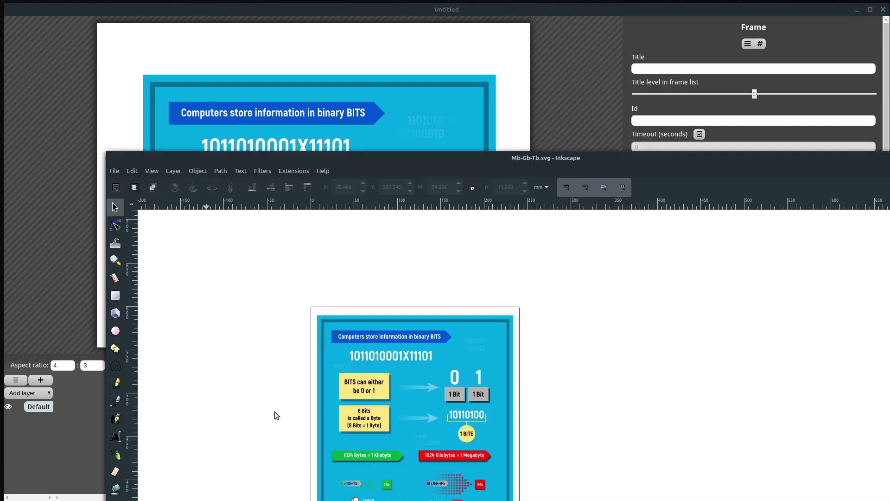
{"action": "left_click_drag", "start_coordinate": [350, 163], "coordinate": [313, 91]}
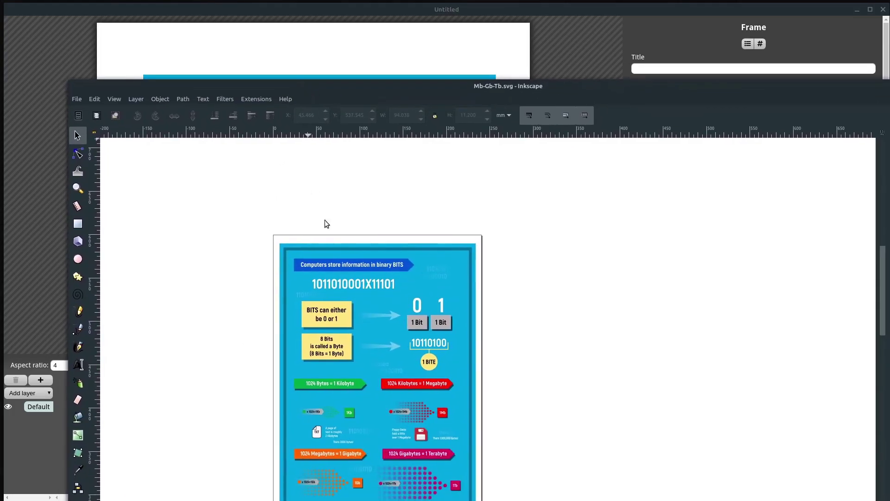
{"action": "scroll", "coordinate": [362, 299], "scroll_direction": "down", "scroll_amount": 5}
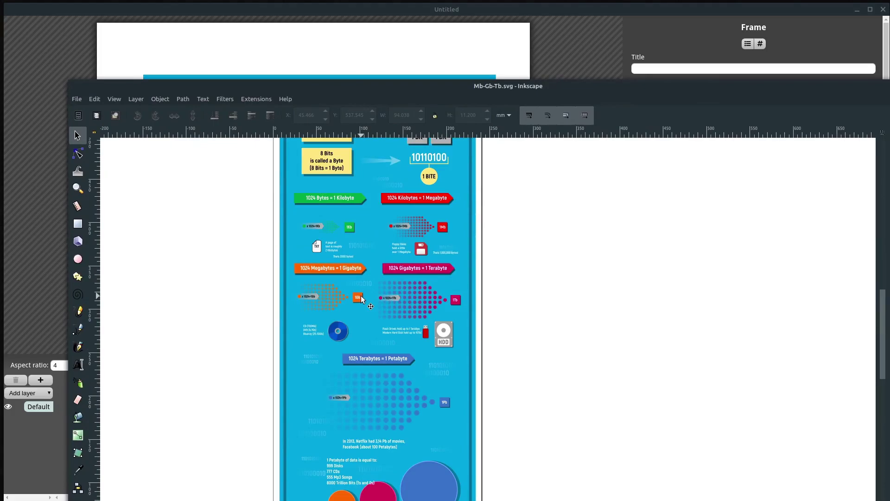
{"action": "scroll", "coordinate": [362, 297], "scroll_direction": "down", "scroll_amount": 6}
{"action": "key", "text": "plus"}
{"action": "key", "text": "plus"}
{"action": "key", "text": "plus"}
{"action": "left_click_drag", "start_coordinate": [313, 424], "coordinate": [464, 255]}
{"action": "left_click", "coordinate": [315, 331]}
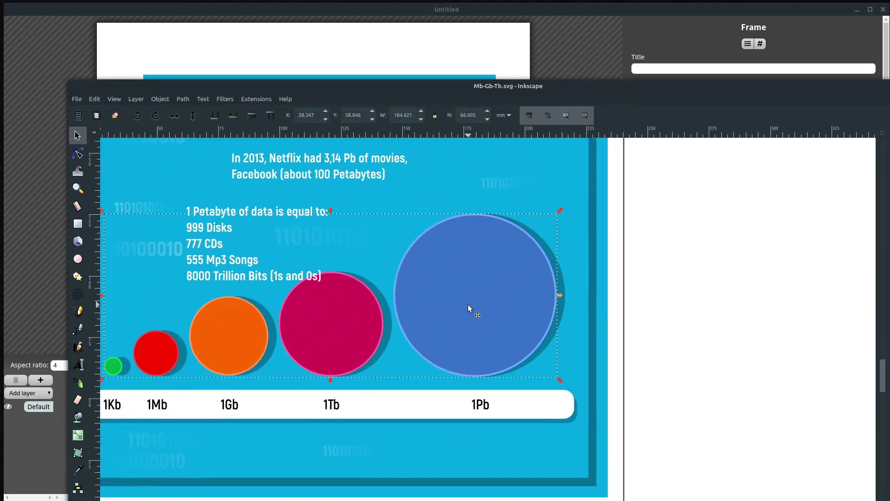
{"action": "key", "text": "shift+g"}
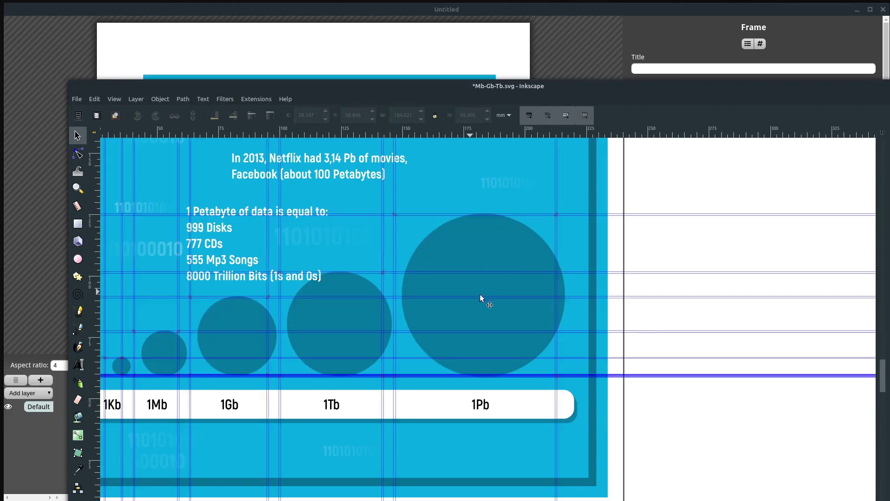
{"action": "key", "text": "ctrl+z"}
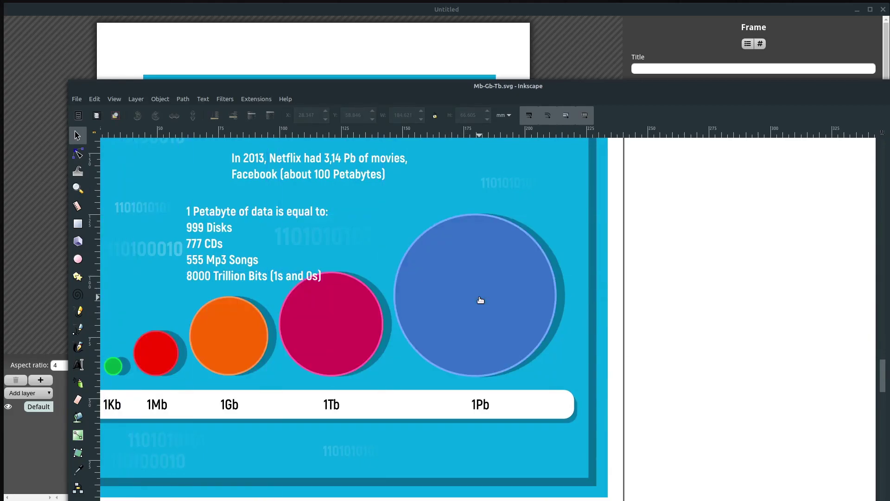
{"action": "left_click", "coordinate": [487, 299]}
{"action": "key", "text": "ctrl+shift+g"}
Step: Fill only the large 1Pb circle with yellow and save the drawing
{"action": "left_click", "coordinate": [642, 289]}
{"action": "left_click", "coordinate": [476, 289]}
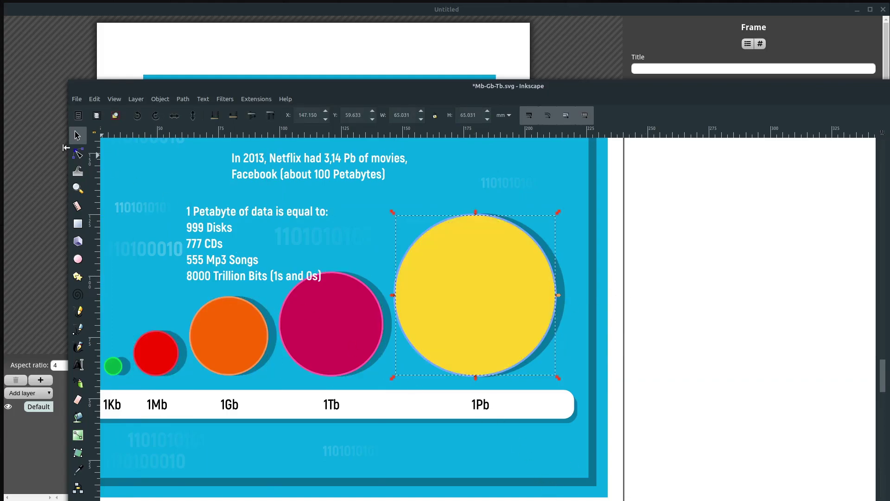
{"action": "left_click", "coordinate": [77, 99]}
{"action": "left_click", "coordinate": [96, 173]}
Step: Switch to Sozi, inspect the recoloured 1Pb circle and reload the SVG document
{"action": "left_click", "coordinate": [53, 36]}
{"action": "scroll", "coordinate": [352, 278], "scroll_direction": "up", "scroll_amount": 10}
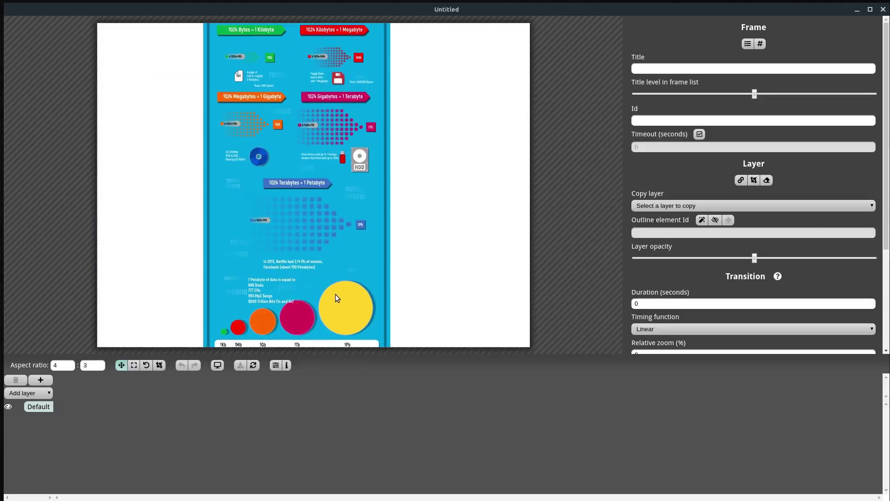
{"action": "left_click", "coordinate": [254, 366]}
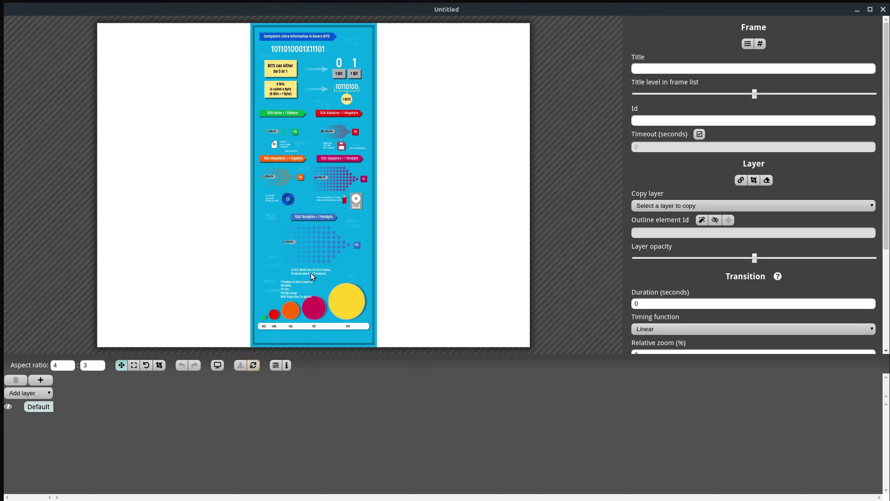
Step: Undo the 1Pb circle's last fill change in Inkscape, then save the drawing and return to Sozi
{"action": "key", "text": "alt+Tab"}
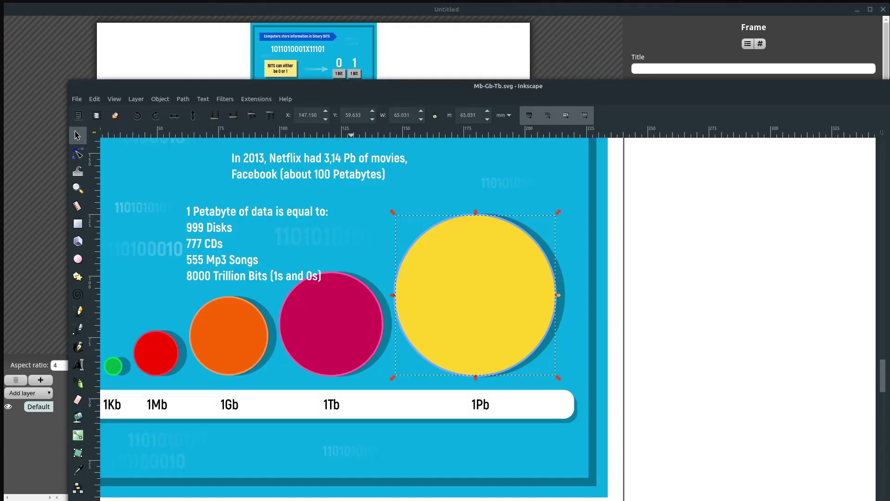
{"action": "key", "text": "ctrl+z"}
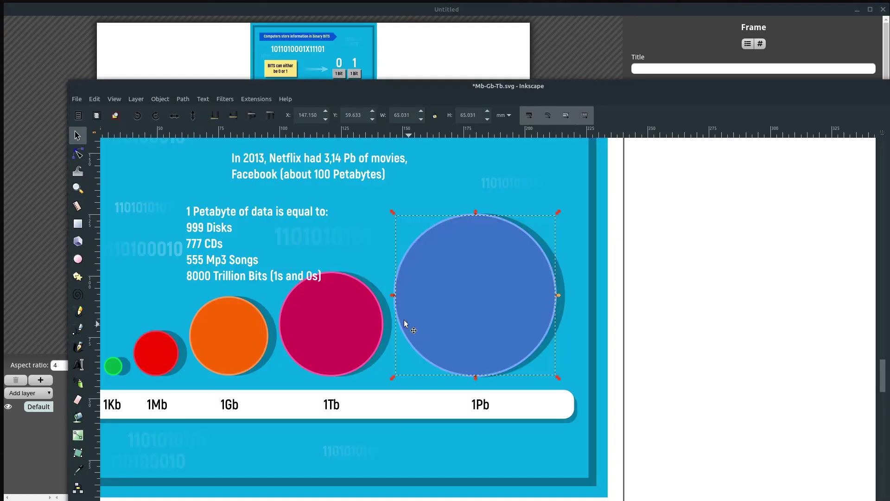
{"action": "left_click", "coordinate": [76, 99]}
{"action": "left_click", "coordinate": [95, 178]}
{"action": "left_click", "coordinate": [63, 15]}
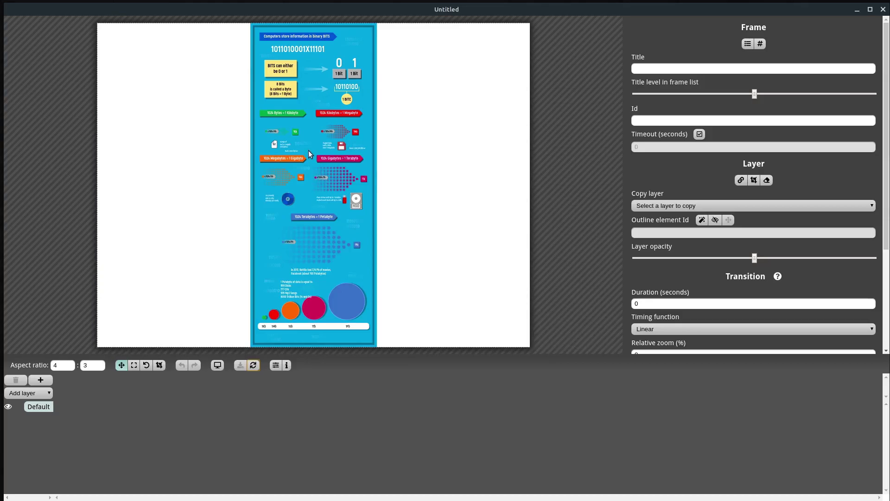
Step: Examine the upper part of the reloaded infographic in Sozi, focusing on the large binary number
{"action": "scroll", "coordinate": [308, 150], "scroll_direction": "up", "scroll_amount": 3}
{"action": "scroll", "coordinate": [300, 137], "scroll_direction": "up", "scroll_amount": 5}
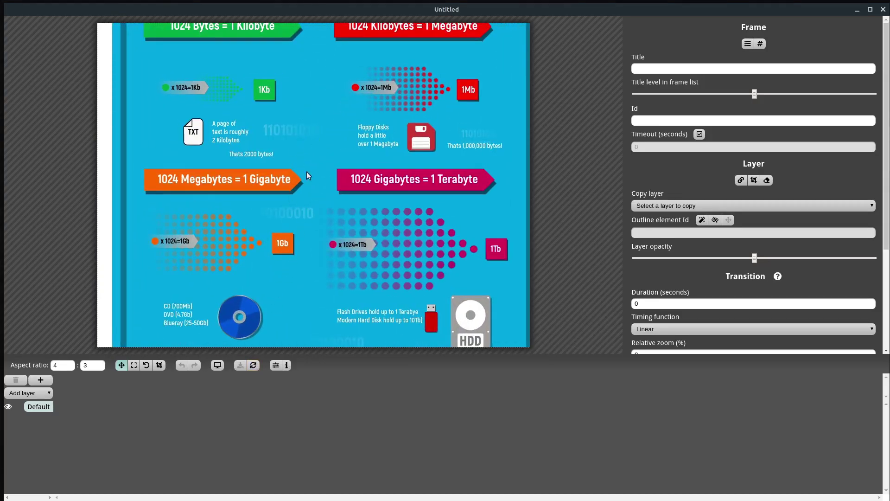
{"action": "left_click_drag", "start_coordinate": [310, 152], "coordinate": [276, 344]}
{"action": "left_click_drag", "start_coordinate": [240, 160], "coordinate": [266, 308]}
{"action": "mouse_move", "coordinate": [277, 215]}
{"action": "left_mouse_down"}
{"action": "mouse_move", "coordinate": [274, 227]}
{"action": "mouse_move", "coordinate": [277, 197]}
{"action": "left_mouse_up"}
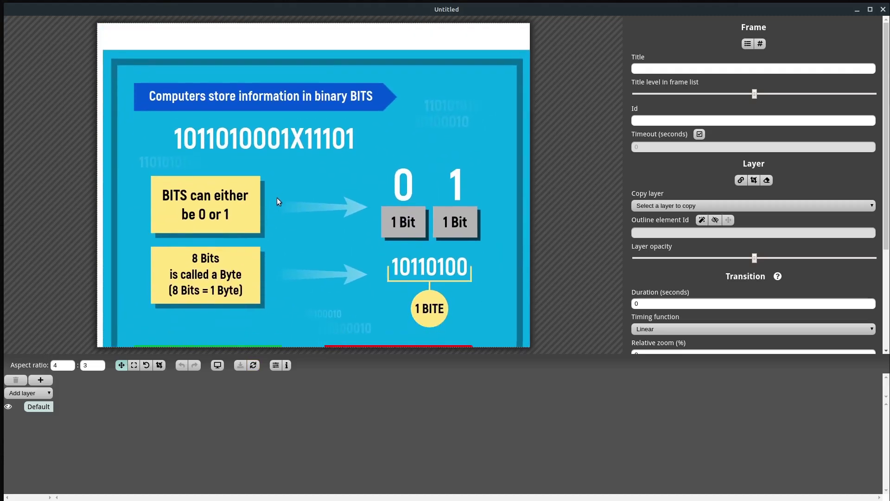
{"action": "scroll", "coordinate": [313, 191], "scroll_direction": "up", "scroll_amount": 5}
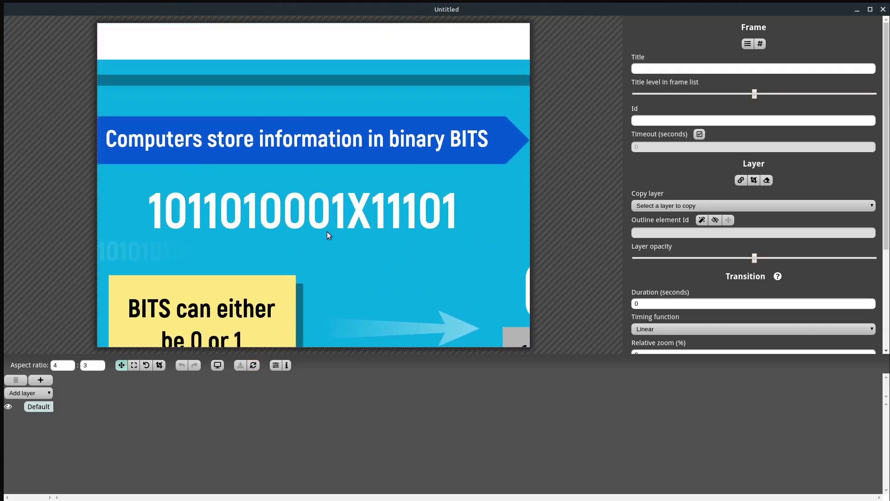
{"action": "left_click_drag", "start_coordinate": [255, 208], "coordinate": [306, 171]}
{"action": "scroll", "coordinate": [308, 170], "scroll_direction": "down", "scroll_amount": 3}
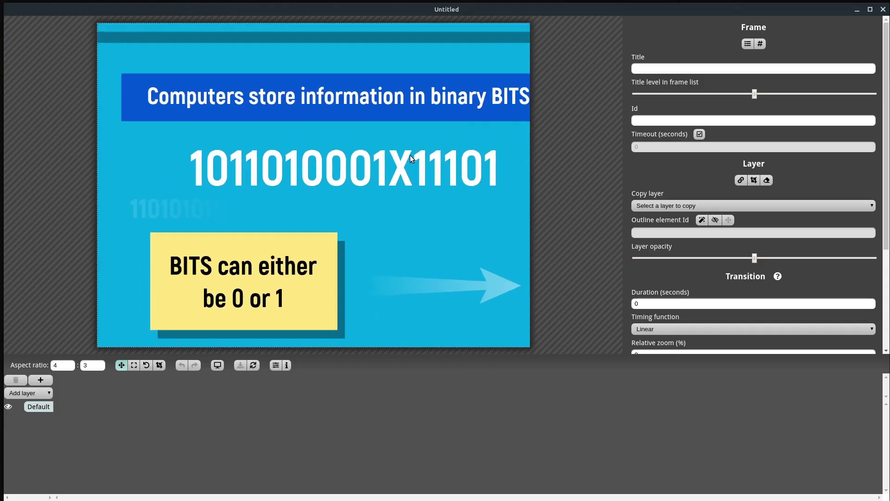
Step: Inspect the white margin above the infographic's blue background in Sozi
{"action": "scroll", "coordinate": [275, 141], "scroll_direction": "up", "scroll_amount": 1}
{"action": "left_click_drag", "start_coordinate": [239, 124], "coordinate": [280, 170]}
{"action": "scroll", "coordinate": [293, 145], "scroll_direction": "up", "scroll_amount": 4}
{"action": "scroll", "coordinate": [265, 165], "scroll_direction": "up", "scroll_amount": 4}
{"action": "left_click_drag", "start_coordinate": [211, 150], "coordinate": [278, 213]}
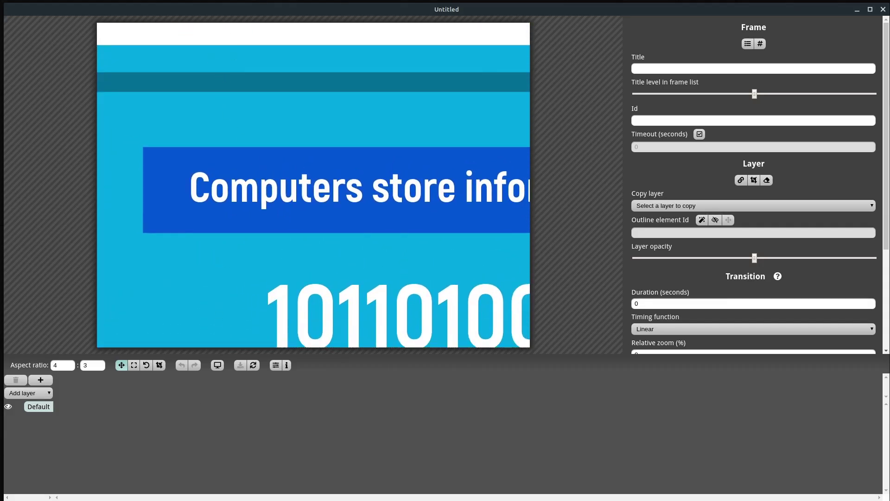
Step: Switch to Inkscape and stretch the blue background rectangle upward past the page's upper edge to a height of about 632 mm
{"action": "key", "text": "alt+Tab"}
{"action": "left_click_drag", "start_coordinate": [309, 199], "coordinate": [444, 355]}
{"action": "key", "text": "minus"}
{"action": "key", "text": "minus"}
{"action": "key", "text": "minus"}
{"action": "left_click_drag", "start_coordinate": [390, 278], "coordinate": [447, 499]}
{"action": "key", "text": "minus"}
{"action": "left_click", "coordinate": [470, 237]}
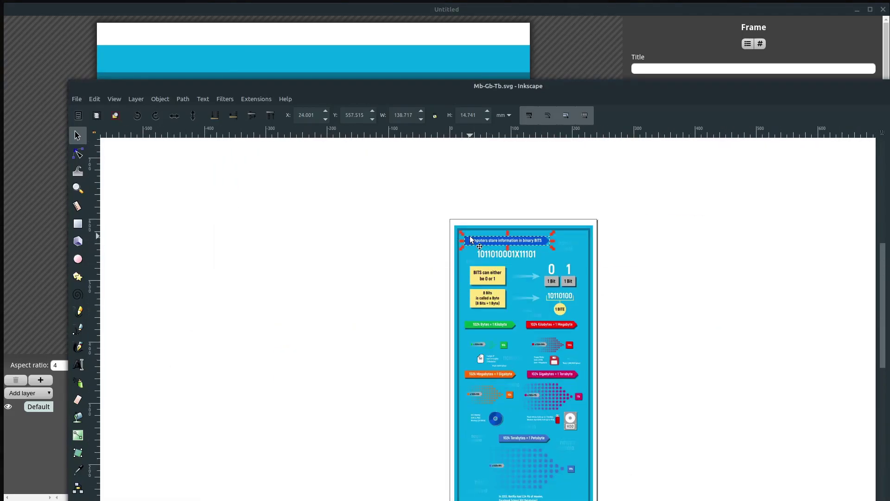
{"action": "left_click", "coordinate": [469, 235]}
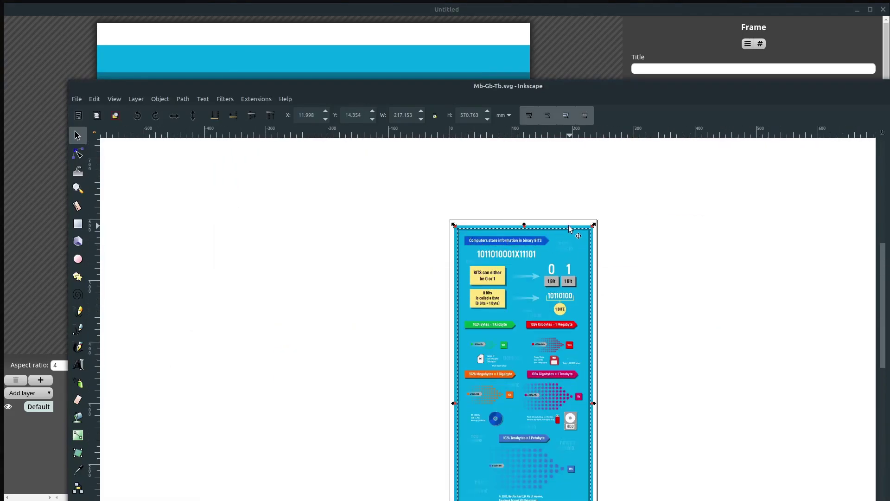
{"action": "key", "text": "plus"}
{"action": "key", "text": "plus"}
{"action": "key", "text": "plus"}
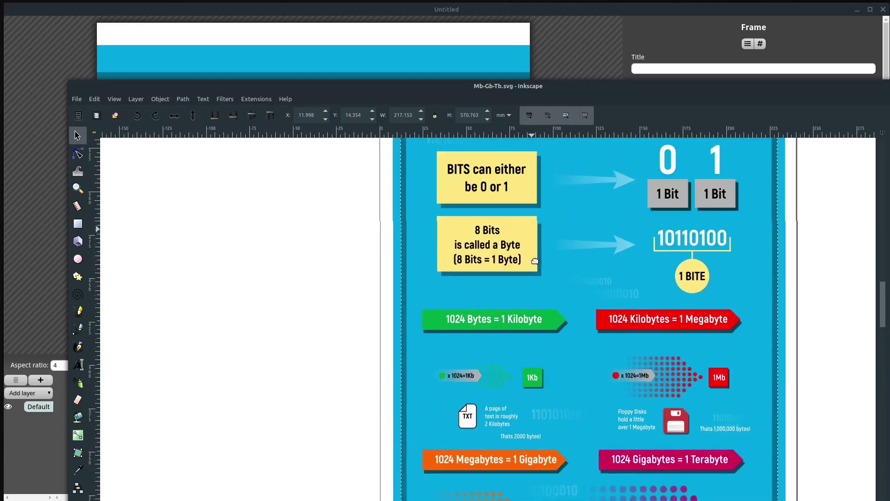
{"action": "left_click_drag", "start_coordinate": [533, 244], "coordinate": [518, 491]}
{"action": "key", "text": "plus"}
{"action": "left_click", "coordinate": [440, 354]}
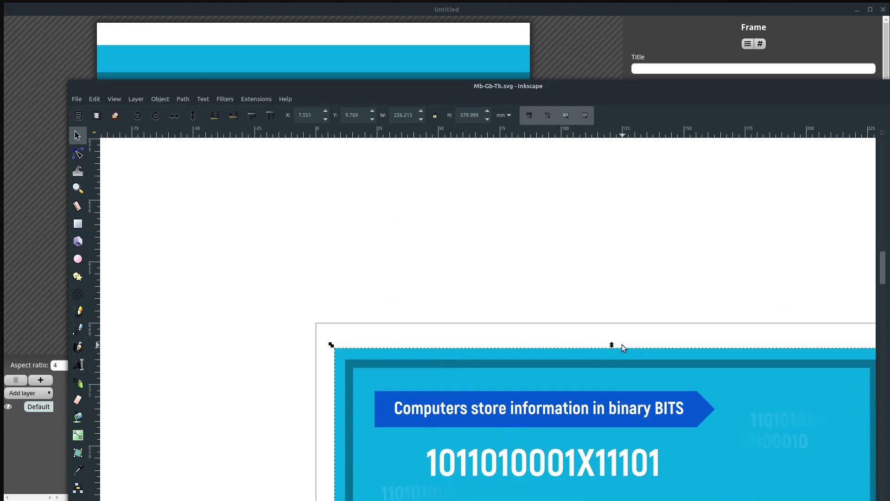
{"action": "left_click_drag", "start_coordinate": [612, 346], "coordinate": [612, 216]}
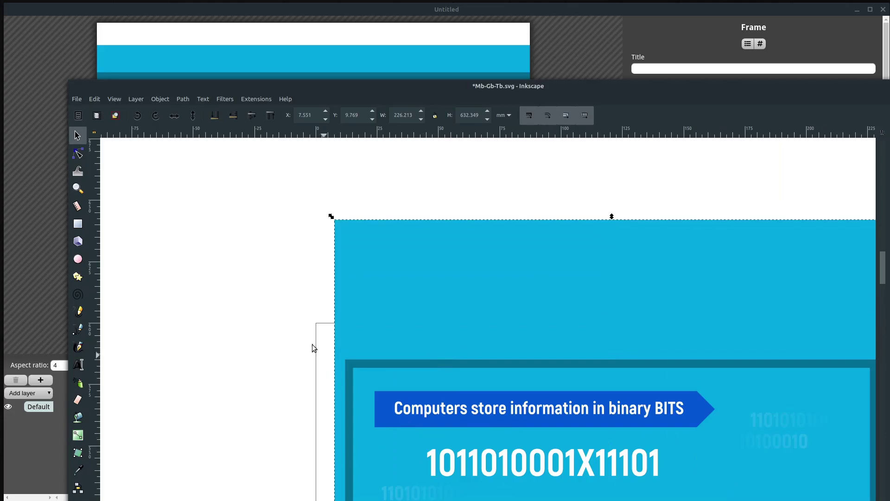
Step: Save the drawing and return to Sozi to inspect the extended background above the title banner
{"action": "left_click", "coordinate": [74, 99]}
{"action": "left_click", "coordinate": [92, 178]}
{"action": "left_click", "coordinate": [80, 171]}
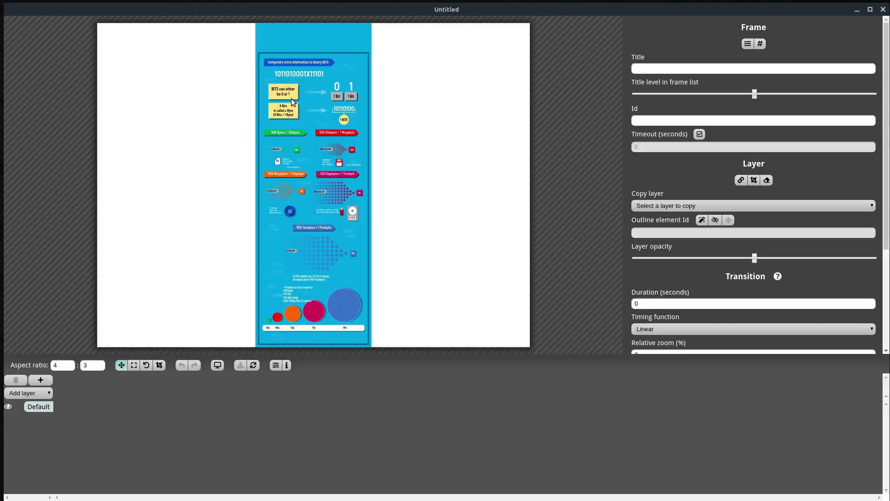
{"action": "scroll", "coordinate": [290, 92], "scroll_direction": "up", "scroll_amount": 5}
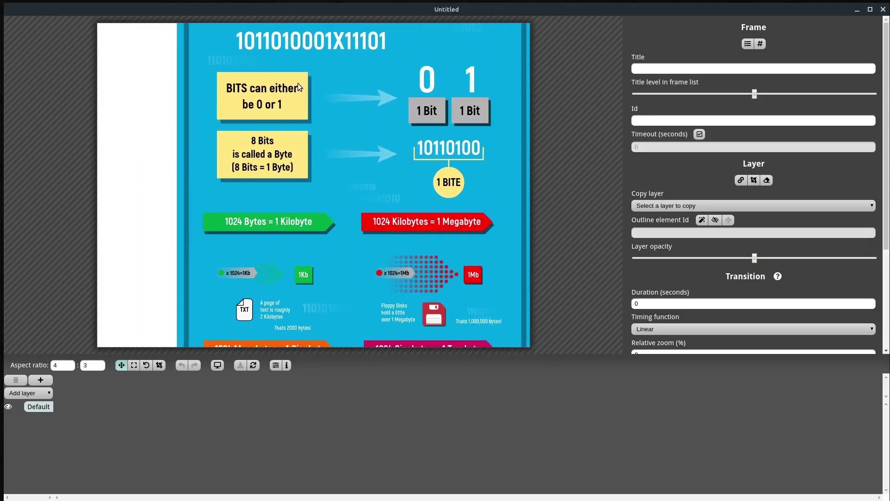
{"action": "scroll", "coordinate": [305, 94], "scroll_direction": "up", "scroll_amount": 6}
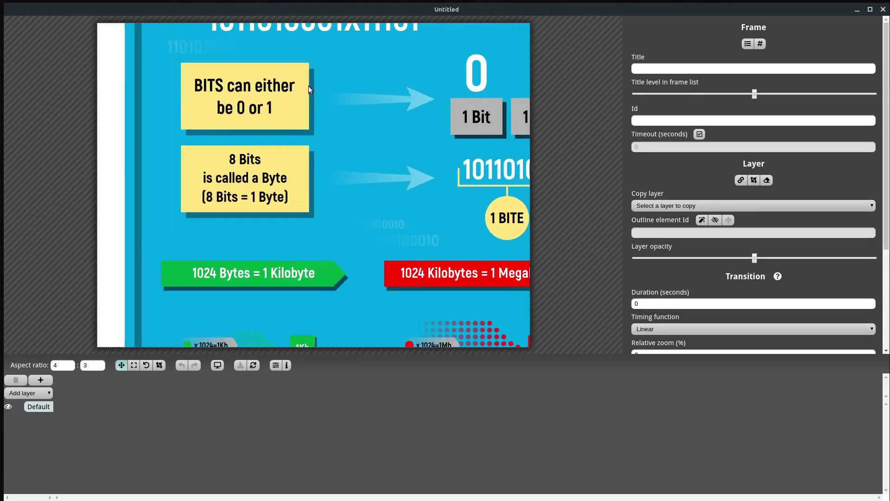
{"action": "left_click_drag", "start_coordinate": [307, 82], "coordinate": [309, 165]}
{"action": "scroll", "coordinate": [309, 165], "scroll_direction": "up", "scroll_amount": 6}
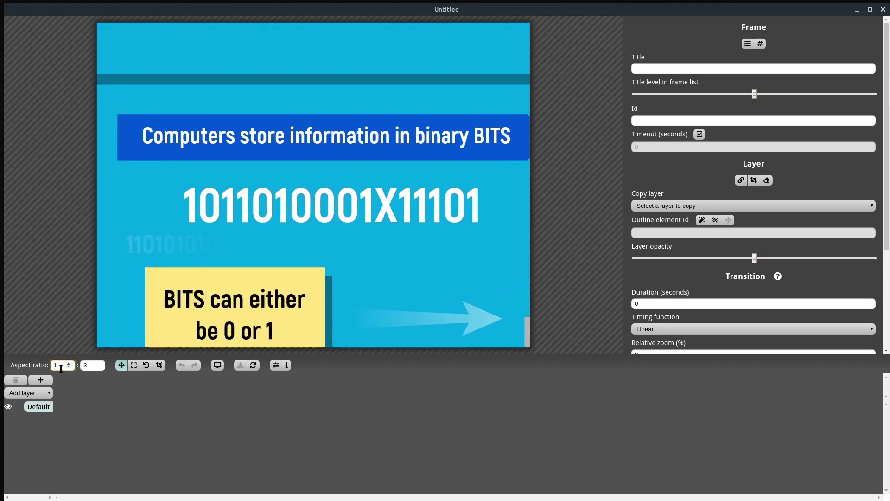
Step: Set the aspect ratio to 16:9 and add a first frame centred on the title banner and large binary number
{"action": "left_click", "coordinate": [89, 365]}
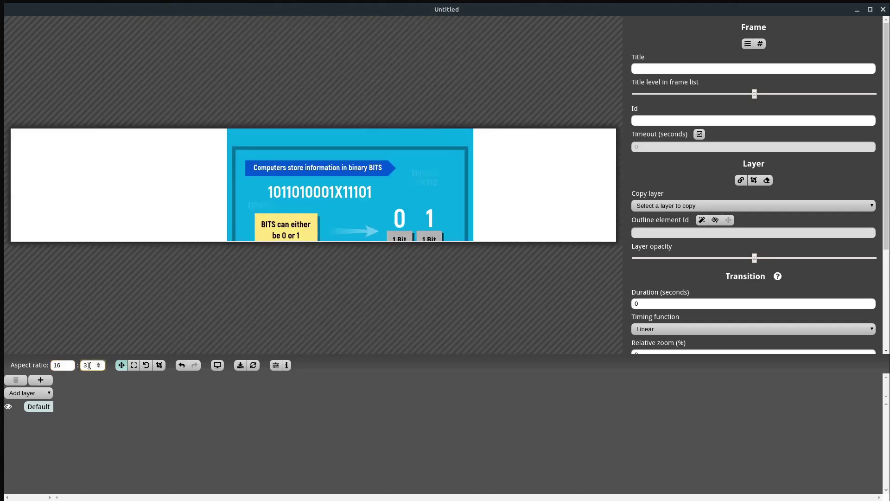
{"action": "key", "text": "Return"}
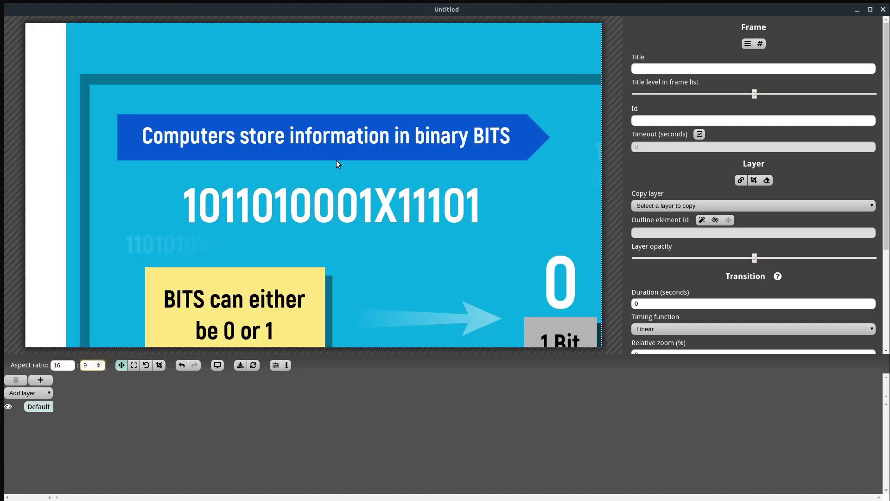
{"action": "left_click_drag", "start_coordinate": [338, 158], "coordinate": [292, 171]}
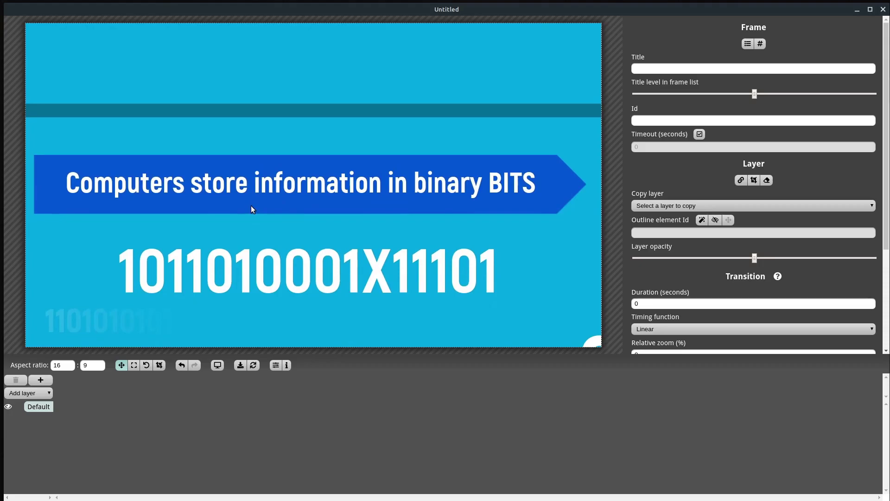
{"action": "left_click", "coordinate": [42, 382]}
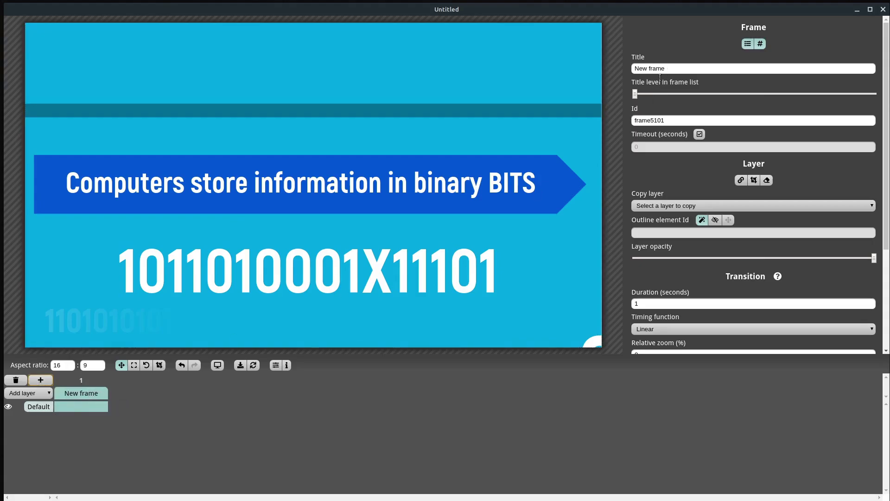
Step: Add a second frame that shows the title banner together with the whole bits and bytes section
{"action": "left_click", "coordinate": [41, 380]}
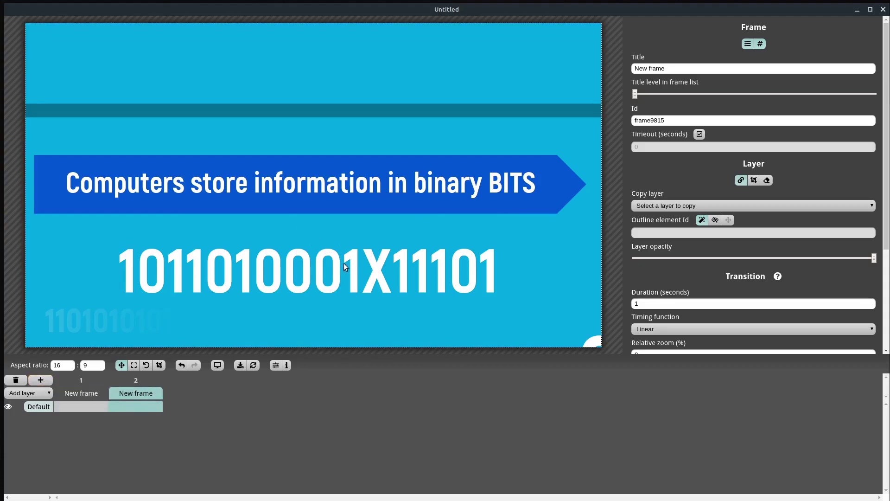
{"action": "scroll", "coordinate": [338, 262], "scroll_direction": "down", "scroll_amount": 12}
{"action": "left_click_drag", "start_coordinate": [456, 298], "coordinate": [343, 210]}
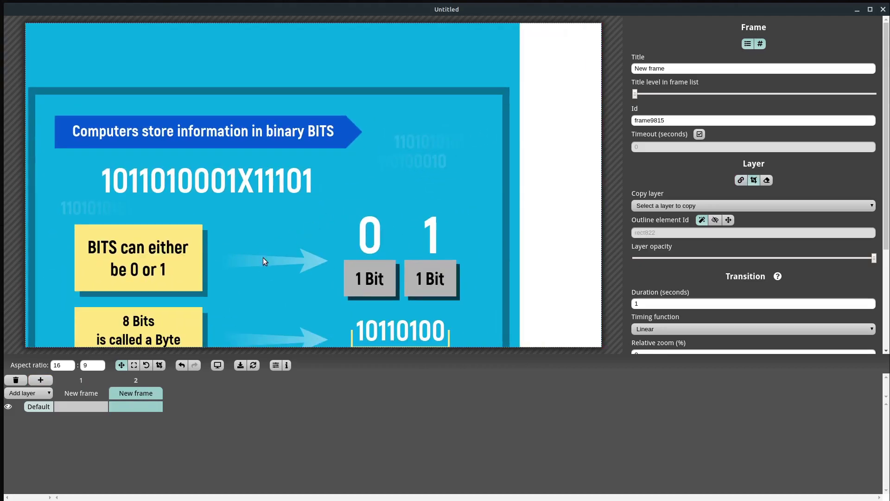
{"action": "left_click_drag", "start_coordinate": [274, 259], "coordinate": [254, 193]}
{"action": "scroll", "coordinate": [254, 193], "scroll_direction": "up", "scroll_amount": 4}
{"action": "left_click_drag", "start_coordinate": [223, 218], "coordinate": [284, 213]}
{"action": "scroll", "coordinate": [256, 214], "scroll_direction": "down", "scroll_amount": 3}
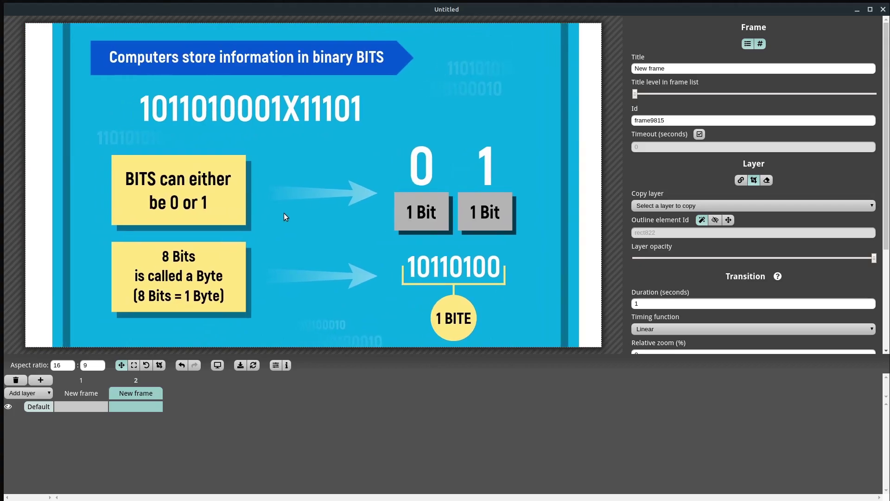
{"action": "scroll", "coordinate": [283, 213], "scroll_direction": "down", "scroll_amount": 1}
{"action": "scroll", "coordinate": [285, 204], "scroll_direction": "up", "scroll_amount": 1}
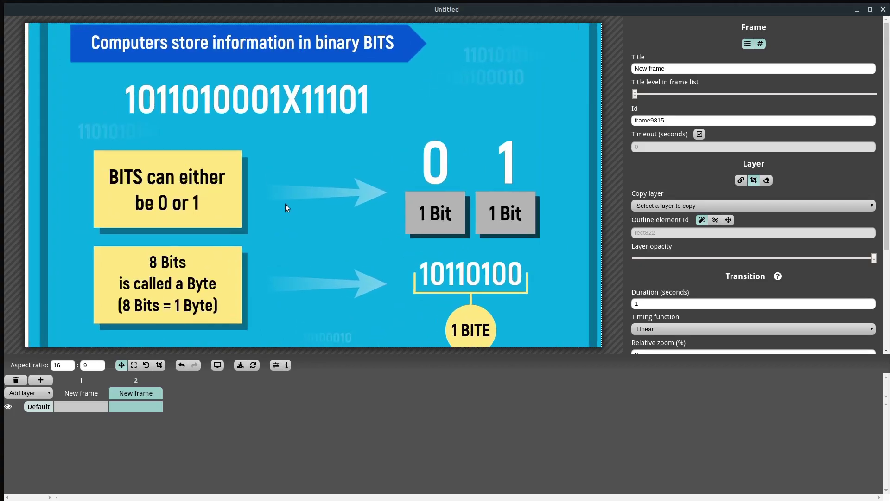
{"action": "left_click_drag", "start_coordinate": [290, 203], "coordinate": [270, 209]}
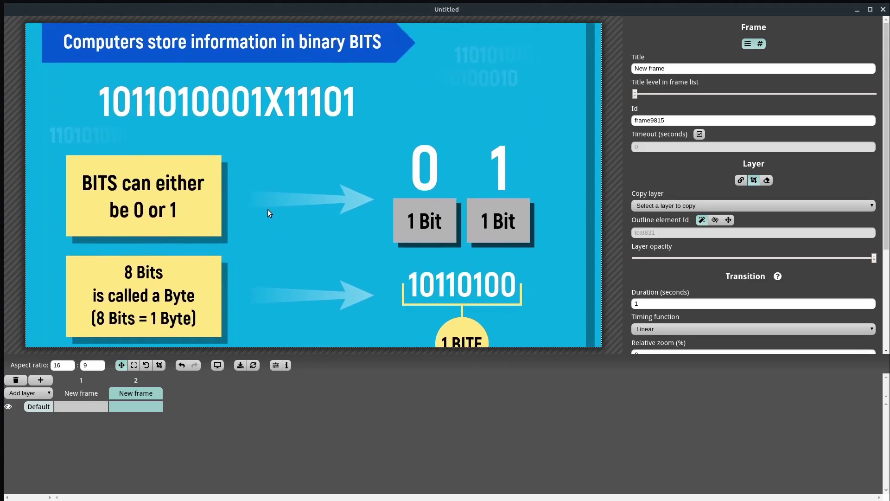
{"action": "scroll", "coordinate": [265, 202], "scroll_direction": "down", "scroll_amount": 1}
{"action": "left_click_drag", "start_coordinate": [257, 207], "coordinate": [274, 212]}
Step: Add a third frame zoomed in on the green "1024 Bytes = 1 Kilobyte" banner and its 1Kb diagram
{"action": "mouse_move", "coordinate": [138, 383]}
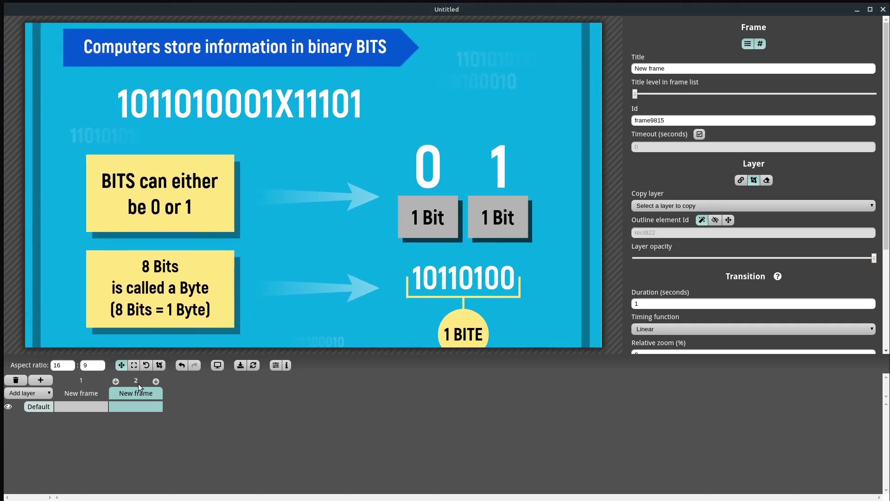
{"action": "left_click", "coordinate": [47, 380]}
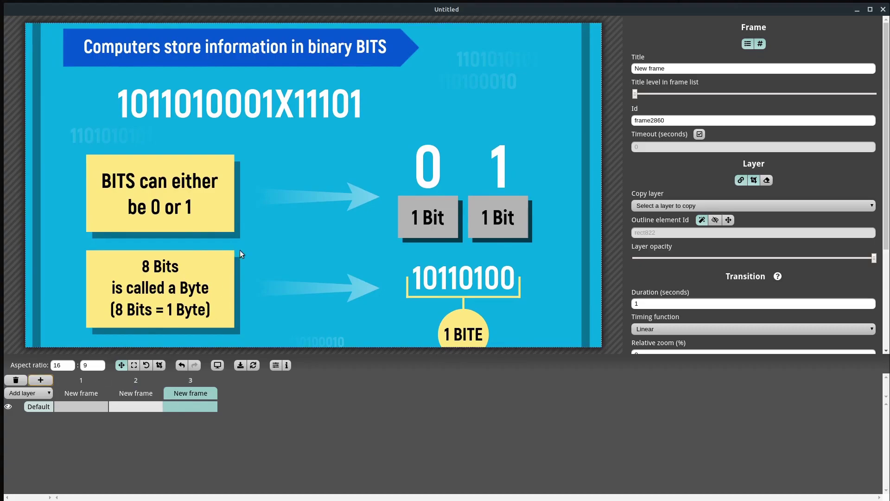
{"action": "left_click_drag", "start_coordinate": [333, 234], "coordinate": [328, 179]}
{"action": "left_click_drag", "start_coordinate": [310, 315], "coordinate": [303, 223]}
{"action": "scroll", "coordinate": [303, 223], "scroll_direction": "down", "scroll_amount": 3}
{"action": "scroll", "coordinate": [303, 223], "scroll_direction": "down", "scroll_amount": 6}
{"action": "scroll", "coordinate": [349, 243], "scroll_direction": "up", "scroll_amount": 12}
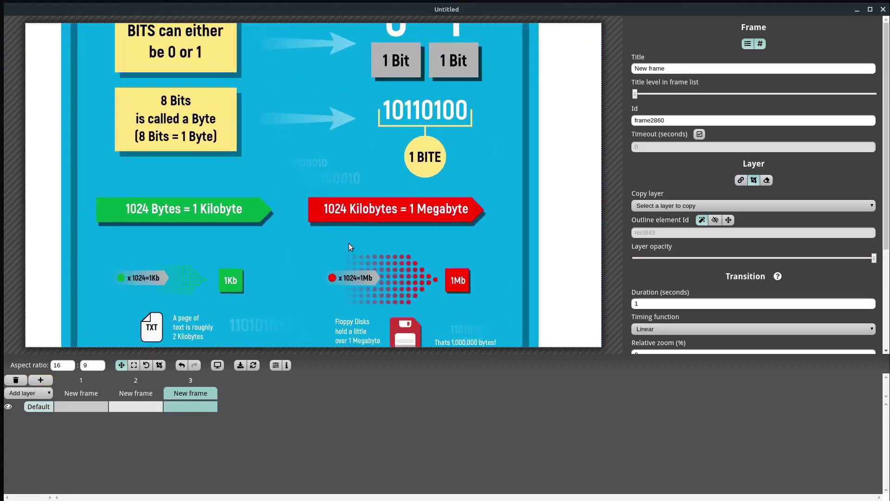
{"action": "scroll", "coordinate": [342, 239], "scroll_direction": "up", "scroll_amount": 5}
{"action": "left_click_drag", "start_coordinate": [100, 199], "coordinate": [338, 187]}
{"action": "scroll", "coordinate": [290, 201], "scroll_direction": "up", "scroll_amount": 5}
{"action": "left_click_drag", "start_coordinate": [284, 181], "coordinate": [296, 150]}
{"action": "scroll", "coordinate": [323, 157], "scroll_direction": "up", "scroll_amount": 1}
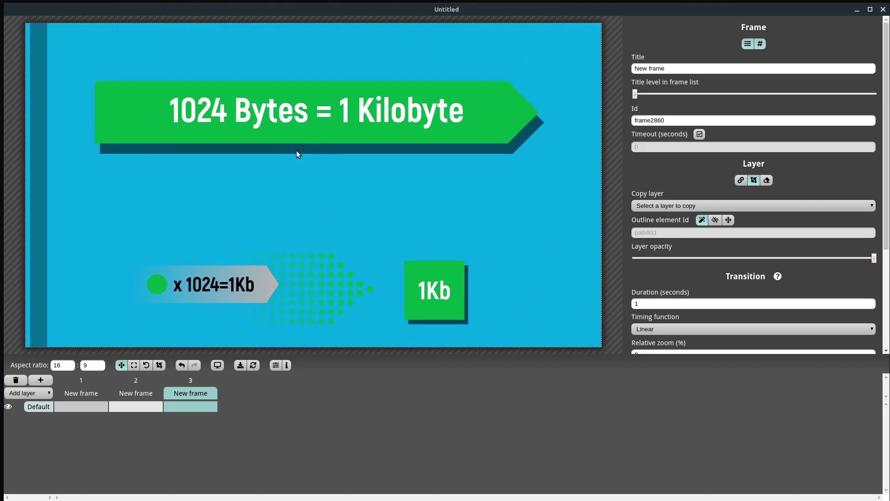
Step: Add a fourth frame focused on the red "1024 Kilobytes = 1 Megabyte" banner and its 1Mb diagram
{"action": "left_click", "coordinate": [40, 380]}
{"action": "left_click", "coordinate": [236, 394]}
{"action": "left_click_drag", "start_coordinate": [483, 240], "coordinate": [232, 211]}
{"action": "left_click_drag", "start_coordinate": [468, 200], "coordinate": [199, 180]}
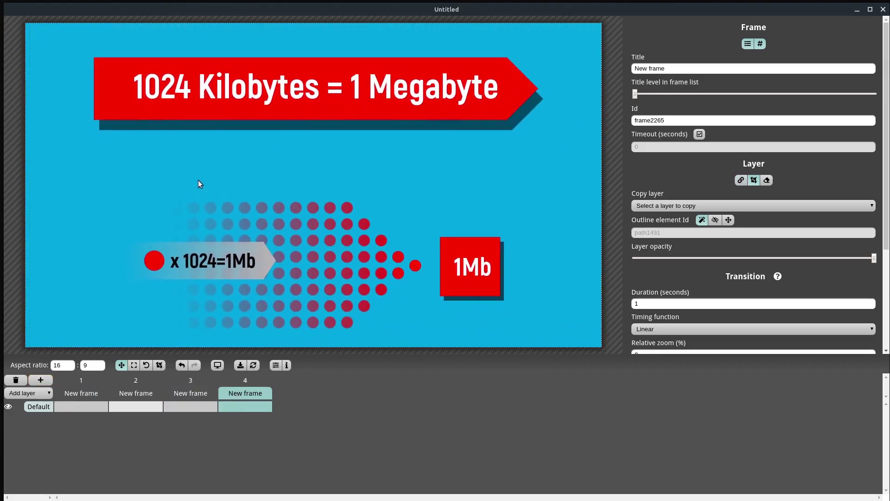
Step: Add a fifth frame showing the TXT page example and the orange "1024 Megabytes = 1 Gigabyte" banner
{"action": "left_click", "coordinate": [41, 380]}
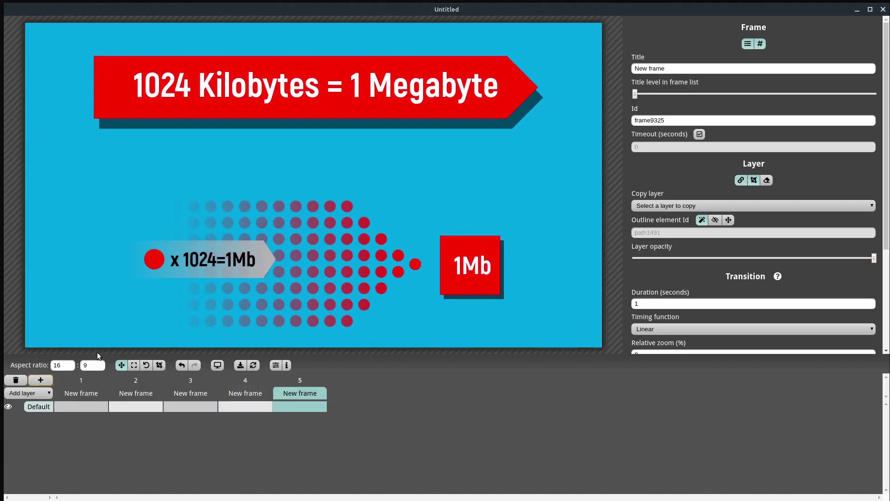
{"action": "scroll", "coordinate": [268, 236], "scroll_direction": "down", "scroll_amount": 4}
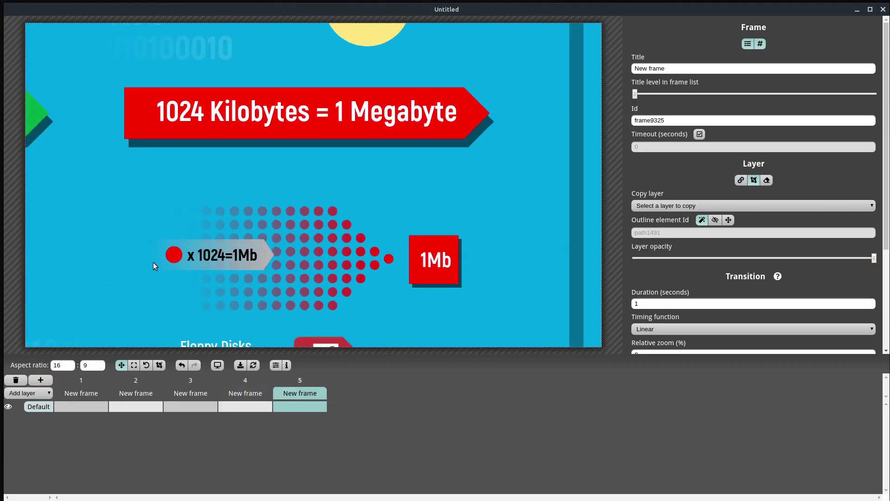
{"action": "scroll", "coordinate": [163, 269], "scroll_direction": "down", "scroll_amount": 5}
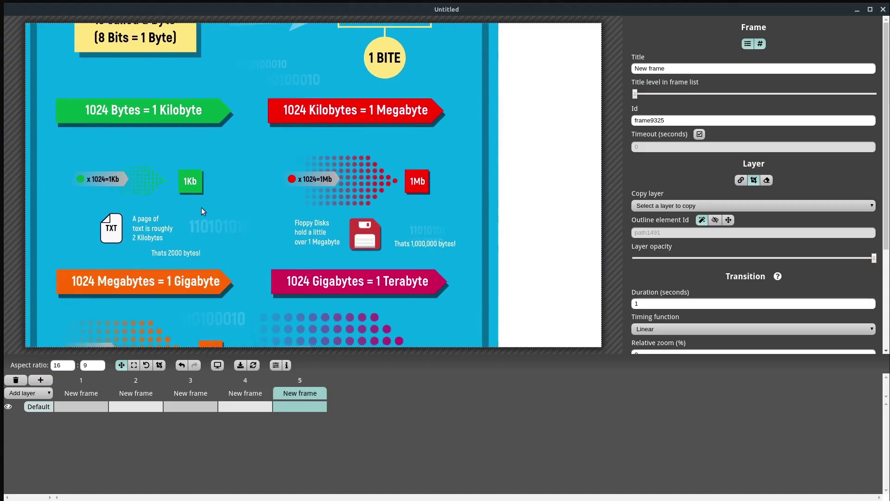
{"action": "scroll", "coordinate": [205, 207], "scroll_direction": "up", "scroll_amount": 1}
{"action": "scroll", "coordinate": [299, 166], "scroll_direction": "up", "scroll_amount": 17}
{"action": "left_click_drag", "start_coordinate": [158, 242], "coordinate": [302, 154]}
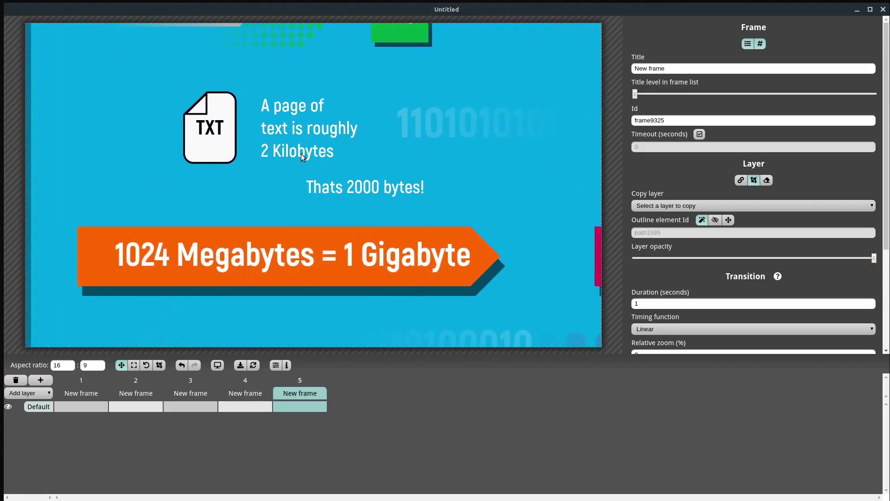
Step: Add a sixth frame showing the floppy disk example between the 1Mb diagram and the "1024 Gigabytes = 1 Terabyte" banner
{"action": "left_click", "coordinate": [41, 380]}
{"action": "left_click_drag", "start_coordinate": [419, 220], "coordinate": [146, 223]}
{"action": "scroll", "coordinate": [282, 205], "scroll_direction": "down", "scroll_amount": 3}
{"action": "left_click_drag", "start_coordinate": [307, 199], "coordinate": [256, 228]}
{"action": "scroll", "coordinate": [249, 252], "scroll_direction": "down", "scroll_amount": 11}
{"action": "scroll", "coordinate": [255, 247], "scroll_direction": "up", "scroll_amount": 4}
{"action": "scroll", "coordinate": [255, 248], "scroll_direction": "up", "scroll_amount": 3}
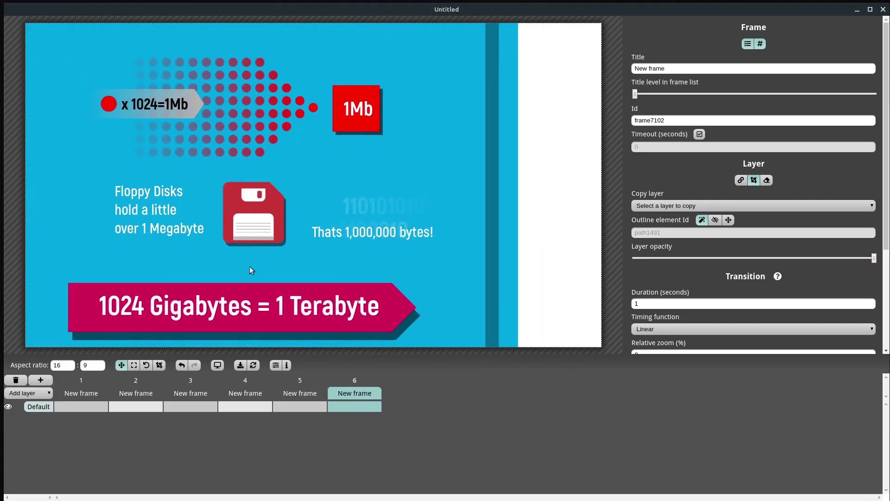
Step: Add a seventh frame covering the 1Gb and 1Tb diagrams, storage devices and the "1024 Terabytes = 1 Petabyte" section
{"action": "left_click", "coordinate": [40, 381]}
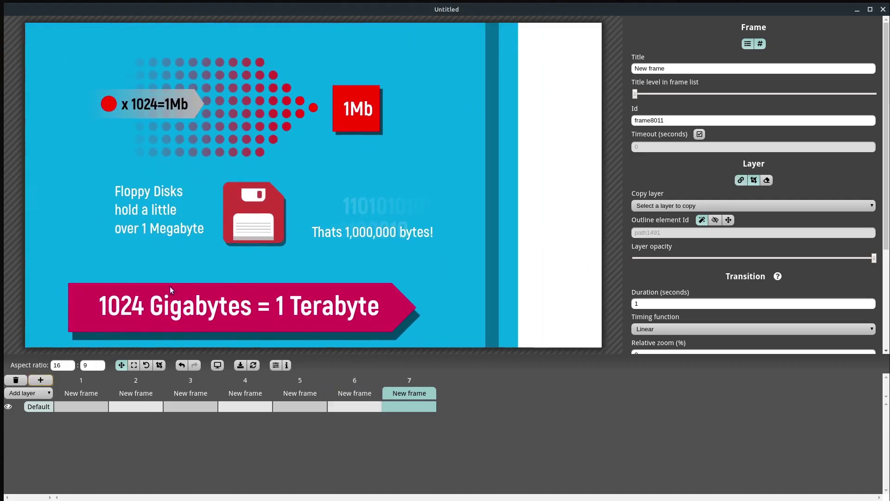
{"action": "left_click_drag", "start_coordinate": [161, 331], "coordinate": [235, 236]}
{"action": "scroll", "coordinate": [236, 236], "scroll_direction": "down", "scroll_amount": 12}
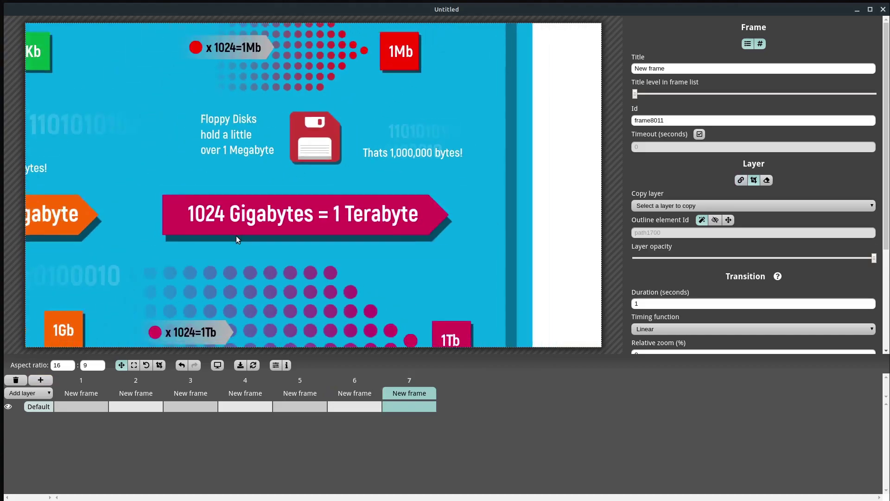
{"action": "left_click_drag", "start_coordinate": [233, 312], "coordinate": [327, 110]}
{"action": "scroll", "coordinate": [319, 157], "scroll_direction": "down", "scroll_amount": 4}
{"action": "scroll", "coordinate": [326, 110], "scroll_direction": "down", "scroll_amount": 2}
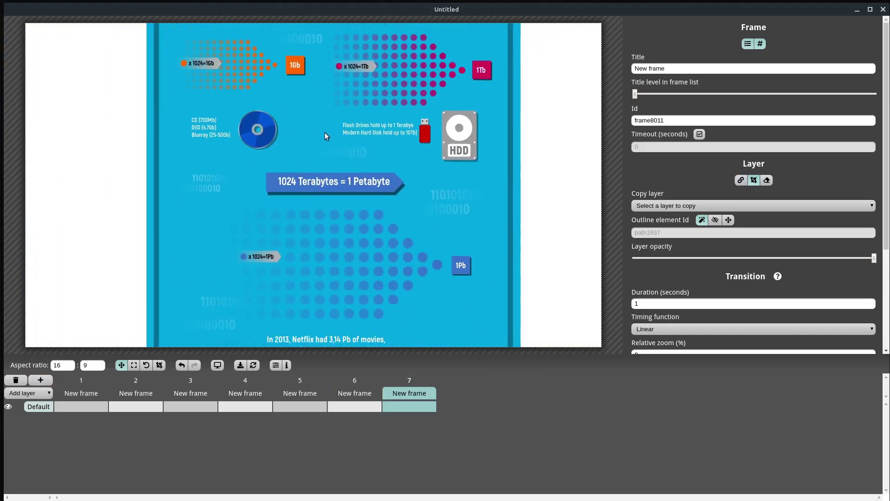
{"action": "left_click_drag", "start_coordinate": [347, 140], "coordinate": [311, 146]}
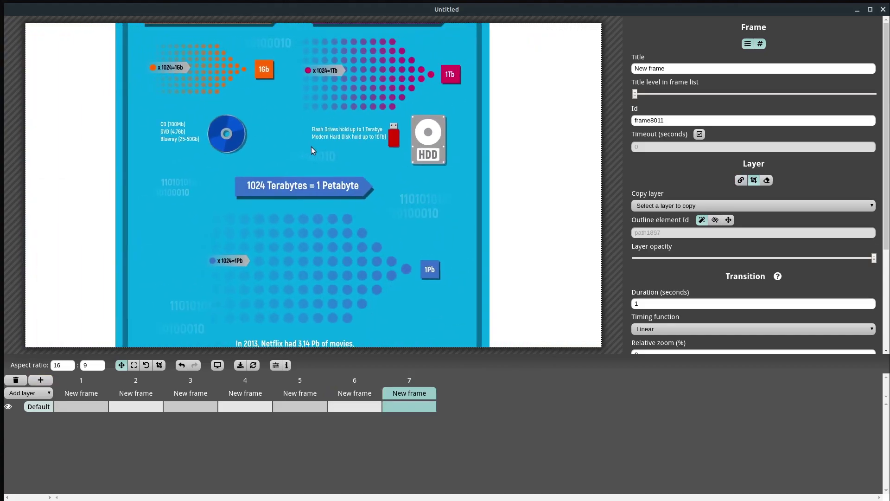
Step: Add an eighth frame zoomed in on the row of coloured circles comparing 1Kb to 1Pb
{"action": "left_click", "coordinate": [40, 380]}
{"action": "left_click_drag", "start_coordinate": [314, 250], "coordinate": [270, 158]}
{"action": "left_click_drag", "start_coordinate": [282, 226], "coordinate": [272, 87]}
{"action": "scroll", "coordinate": [239, 155], "scroll_direction": "down", "scroll_amount": 2}
{"action": "scroll", "coordinate": [238, 155], "scroll_direction": "up", "scroll_amount": 5}
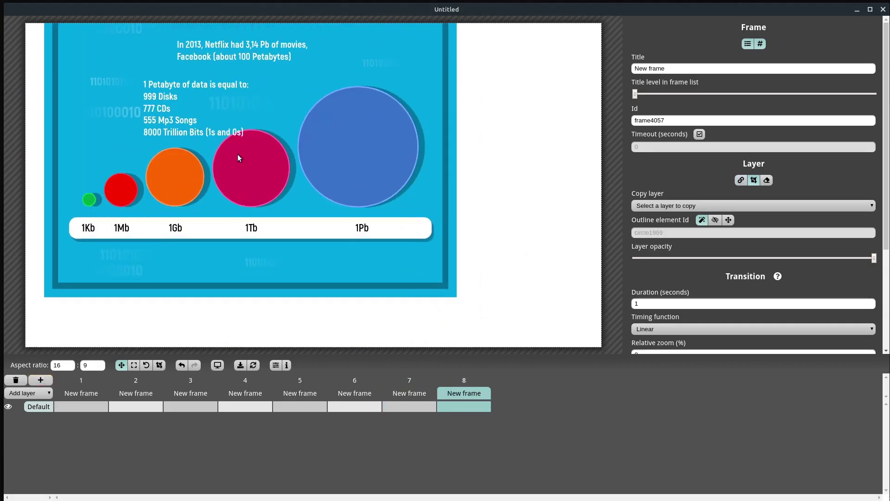
{"action": "left_click_drag", "start_coordinate": [249, 153], "coordinate": [265, 159]}
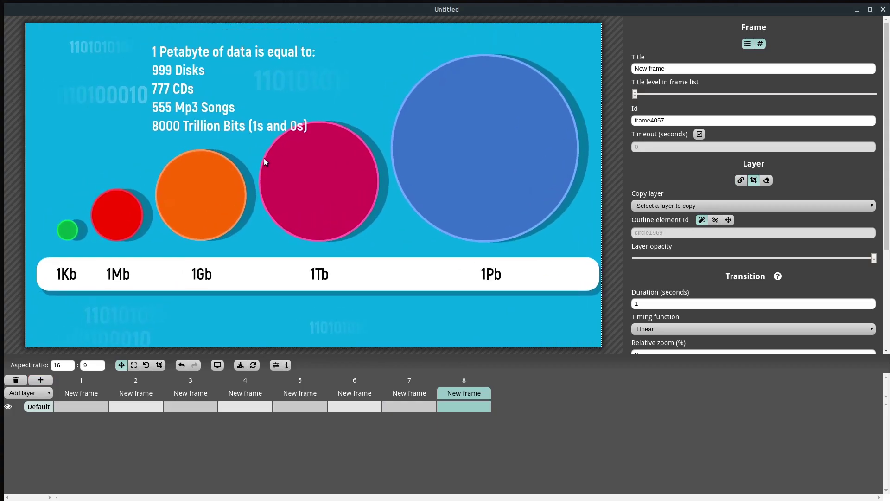
Step: Zoom the eighth frame out slightly and preview all eight frames in order
{"action": "scroll", "coordinate": [264, 158], "scroll_direction": "down", "scroll_amount": 1}
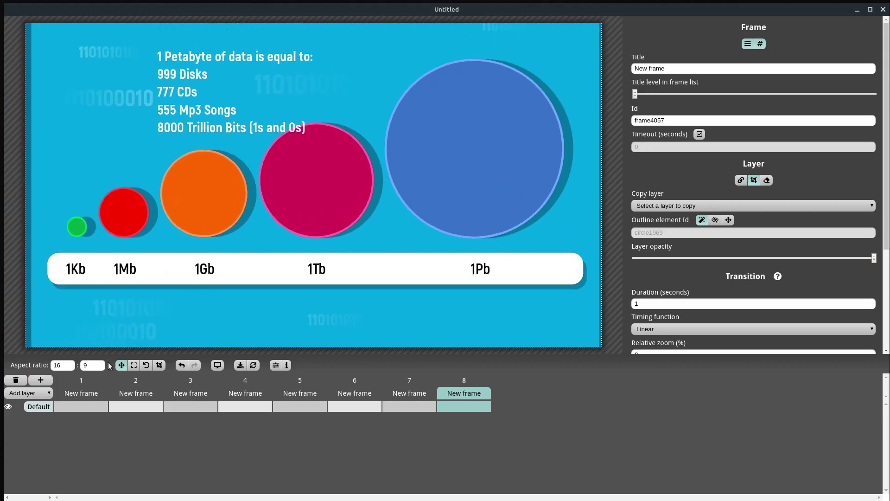
{"action": "left_click", "coordinate": [77, 394]}
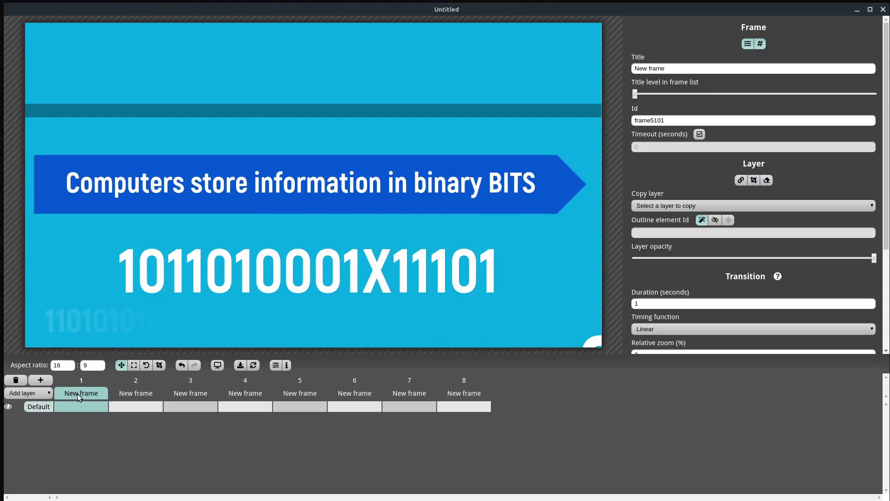
{"action": "left_click", "coordinate": [138, 393]}
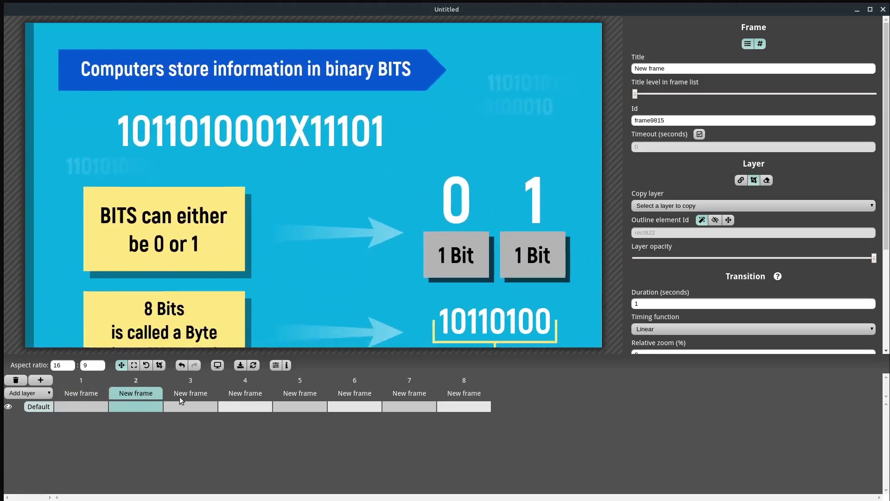
{"action": "left_click", "coordinate": [187, 394]}
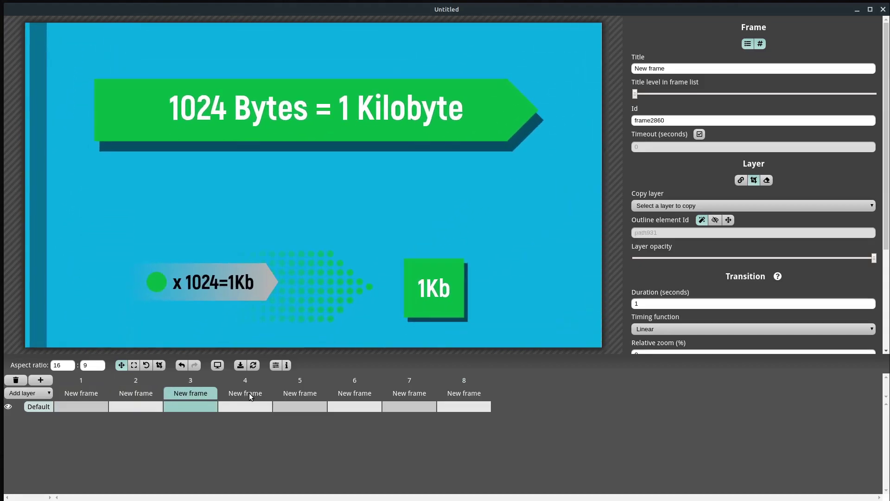
{"action": "left_click", "coordinate": [249, 393]}
{"action": "left_click", "coordinate": [293, 392]}
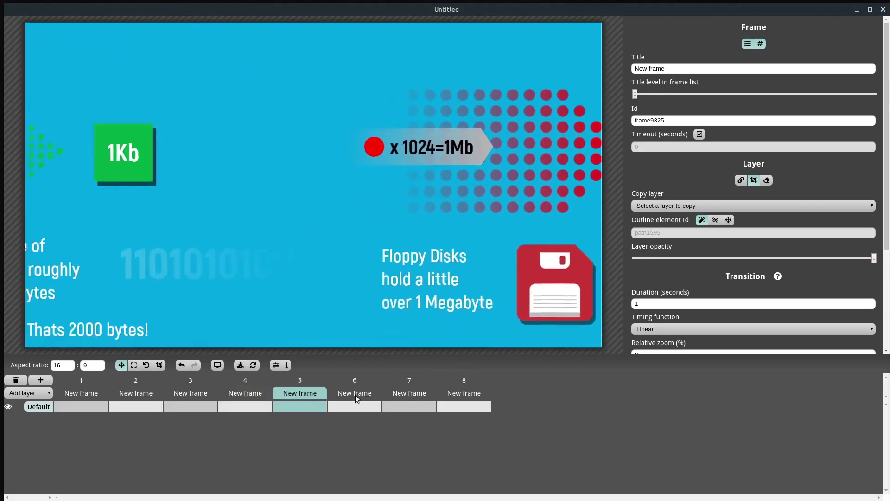
{"action": "left_click", "coordinate": [356, 394]}
{"action": "left_click", "coordinate": [410, 392]}
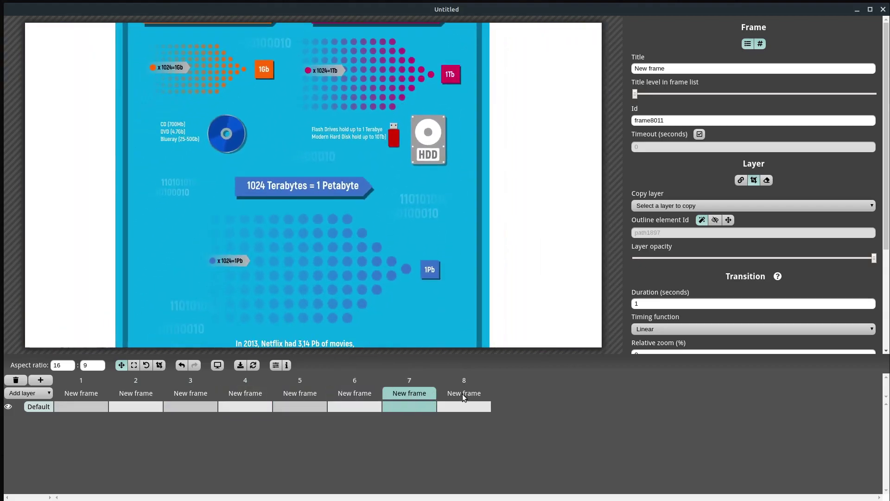
{"action": "left_click", "coordinate": [462, 394]}
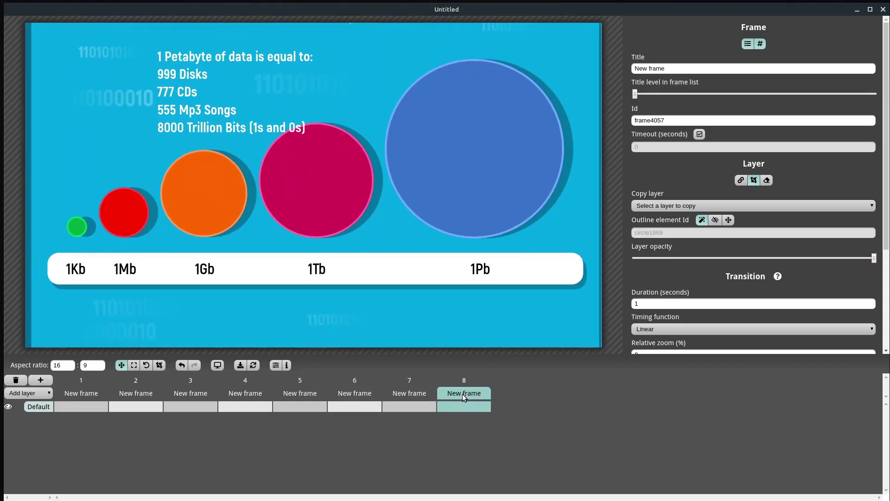
Step: Reframe the seventh frame on the "1024 Terabytes = 1 Petabyte" banner and the 1Pb dot diagram below it
{"action": "left_click", "coordinate": [410, 395]}
{"action": "scroll", "coordinate": [302, 174], "scroll_direction": "down", "scroll_amount": 1}
{"action": "left_click_drag", "start_coordinate": [301, 174], "coordinate": [304, 225]}
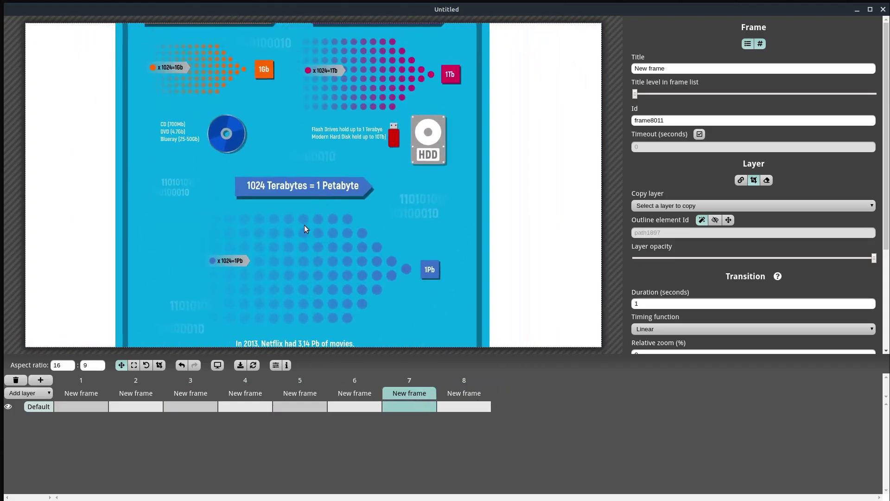
{"action": "scroll", "coordinate": [341, 266], "scroll_direction": "up", "scroll_amount": 12}
{"action": "scroll", "coordinate": [341, 267], "scroll_direction": "up", "scroll_amount": 2}
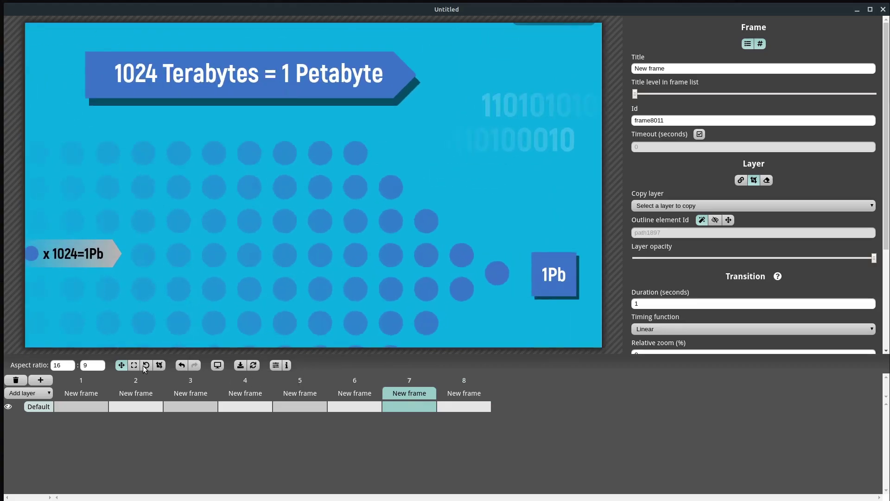
Step: Clip the seventh frame to a rectangle tightly surrounding the "1024 Terabytes = 1 Petabyte" banner
{"action": "left_click", "coordinate": [158, 366]}
{"action": "left_click_drag", "start_coordinate": [57, 36], "coordinate": [87, 55]}
{"action": "left_click_drag", "start_coordinate": [548, 307], "coordinate": [509, 294]}
{"action": "left_click_drag", "start_coordinate": [592, 254], "coordinate": [181, 251]}
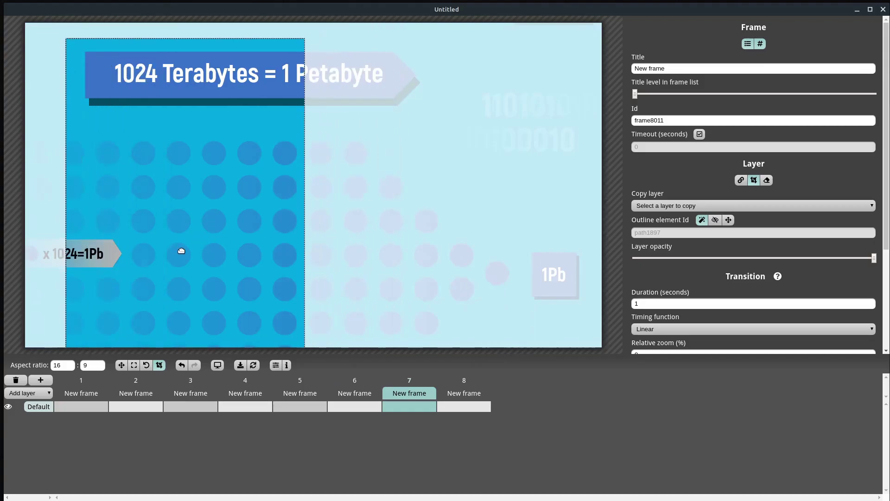
{"action": "left_click_drag", "start_coordinate": [139, 37], "coordinate": [160, 224]}
{"action": "left_click_drag", "start_coordinate": [200, 255], "coordinate": [199, 70]}
{"action": "left_click_drag", "start_coordinate": [302, 172], "coordinate": [436, 169]}
{"action": "left_click_drag", "start_coordinate": [251, 178], "coordinate": [257, 121]}
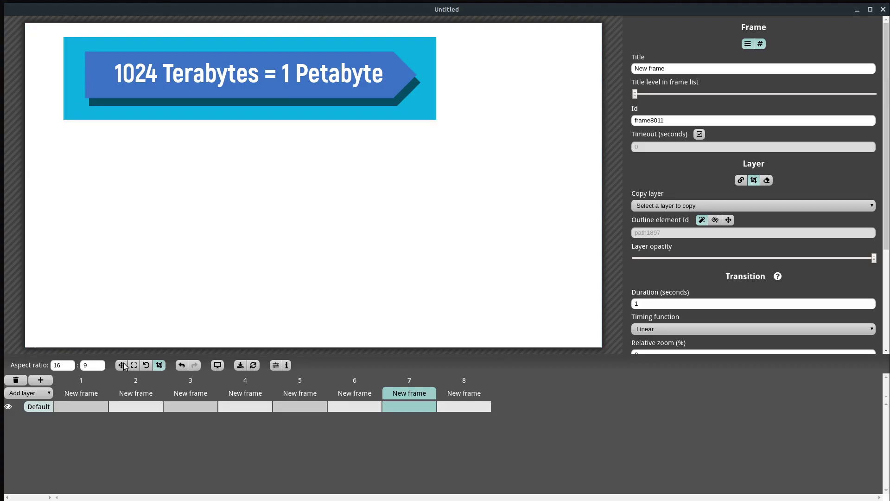
Step: Shift the seventh frame's drawing so the Petabyte banner sits near the centre and move the clipping rectangle over it
{"action": "left_click", "coordinate": [122, 365]}
{"action": "left_click_drag", "start_coordinate": [189, 88], "coordinate": [278, 213]}
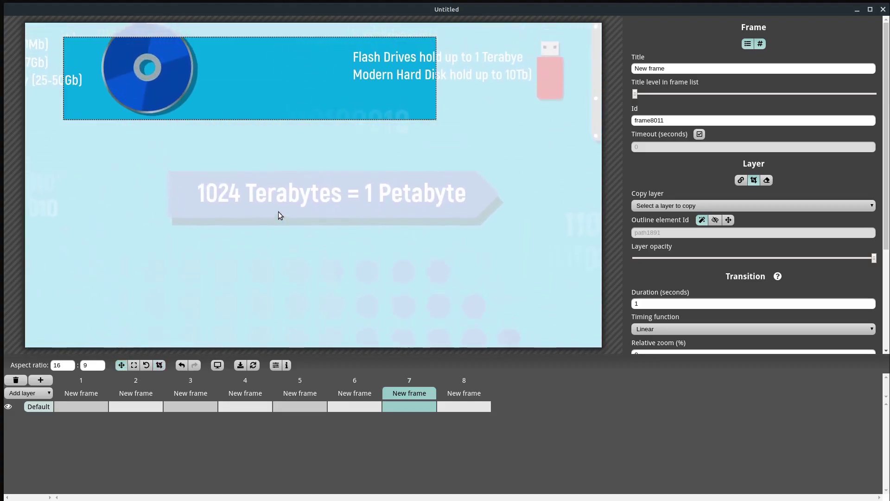
{"action": "left_click", "coordinate": [159, 365]}
{"action": "left_click_drag", "start_coordinate": [258, 88], "coordinate": [324, 185]}
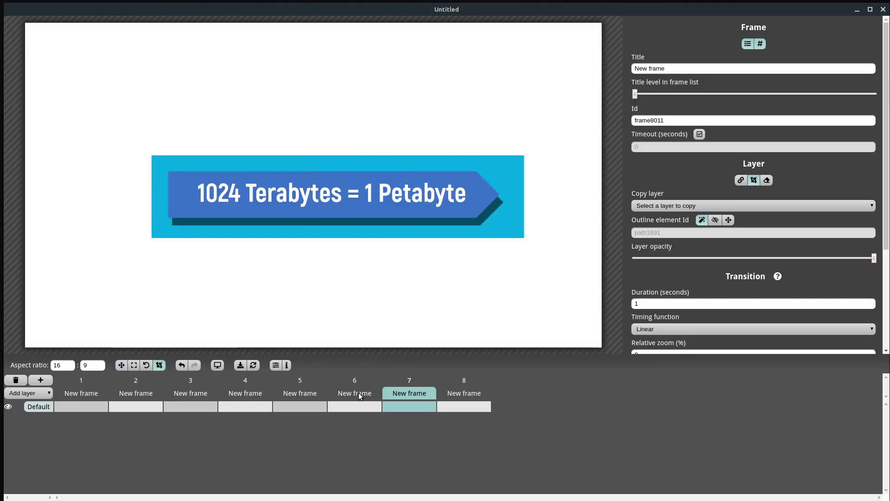
Step: Preview the sixth, seventh and eighth frames to check the transitions around the clipped banner
{"action": "left_click", "coordinate": [358, 392]}
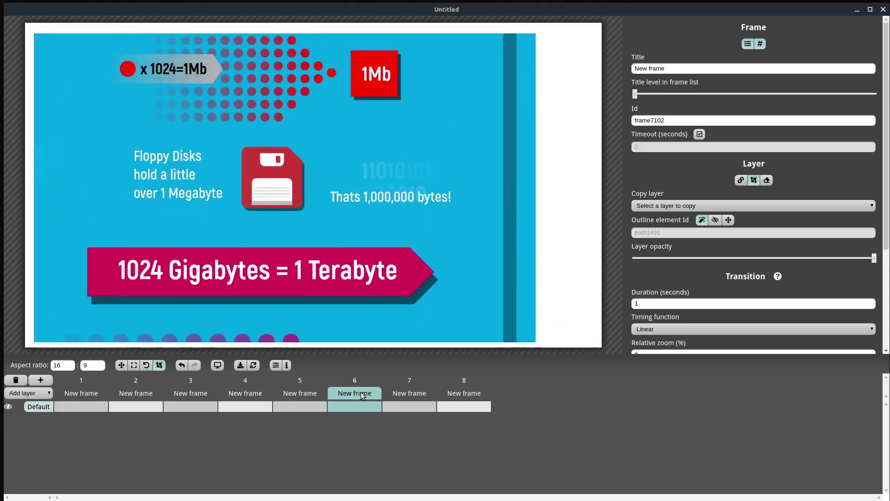
{"action": "left_click", "coordinate": [401, 392]}
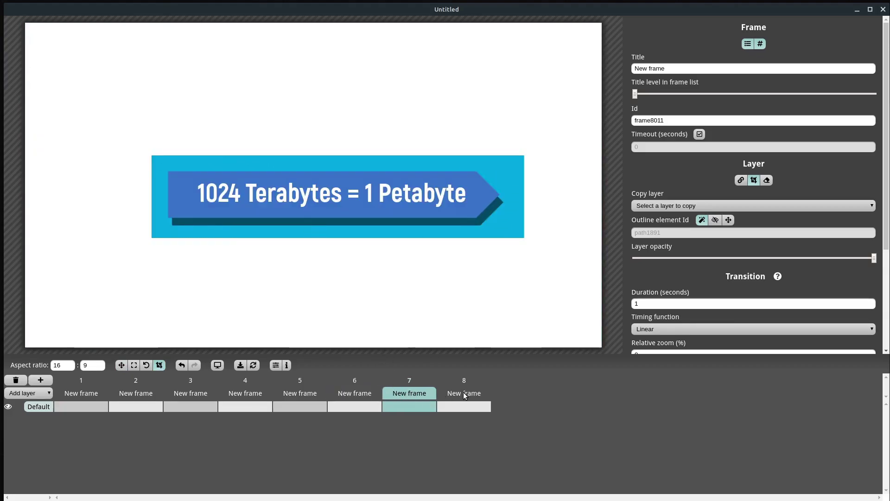
{"action": "left_click", "coordinate": [463, 394]}
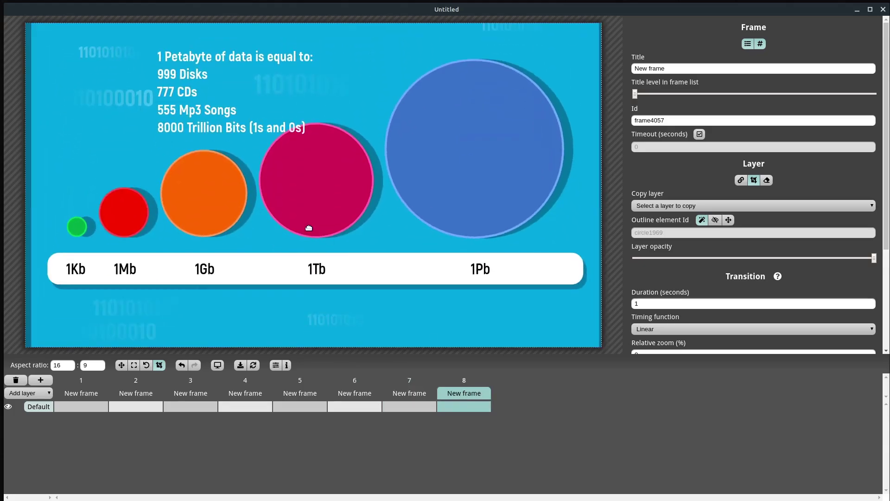
Step: Toggle the first frame's frame-list and frame-number display options off and back on
{"action": "left_click", "coordinate": [87, 388]}
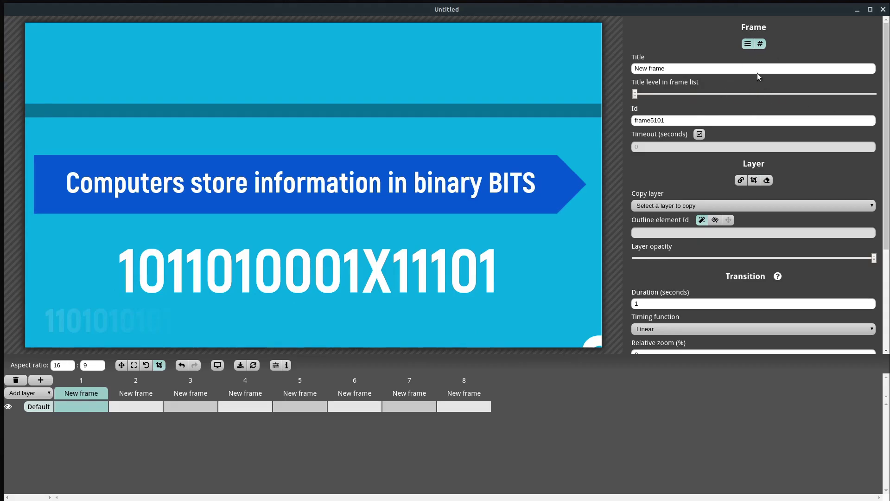
{"action": "left_click", "coordinate": [747, 44]}
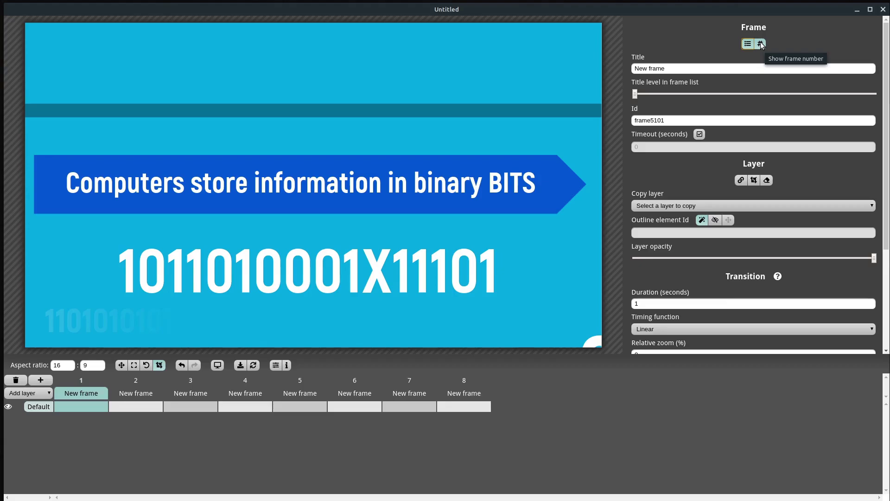
{"action": "left_click", "coordinate": [761, 43]}
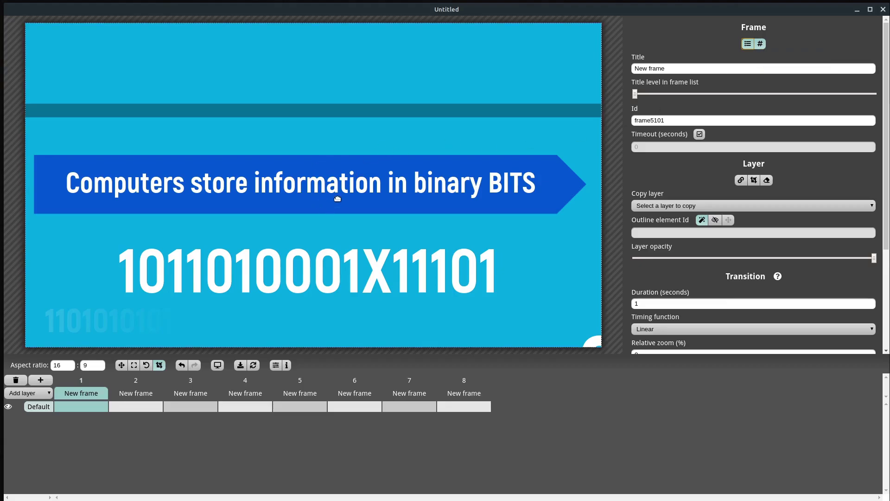
{"action": "left_click", "coordinate": [761, 46]}
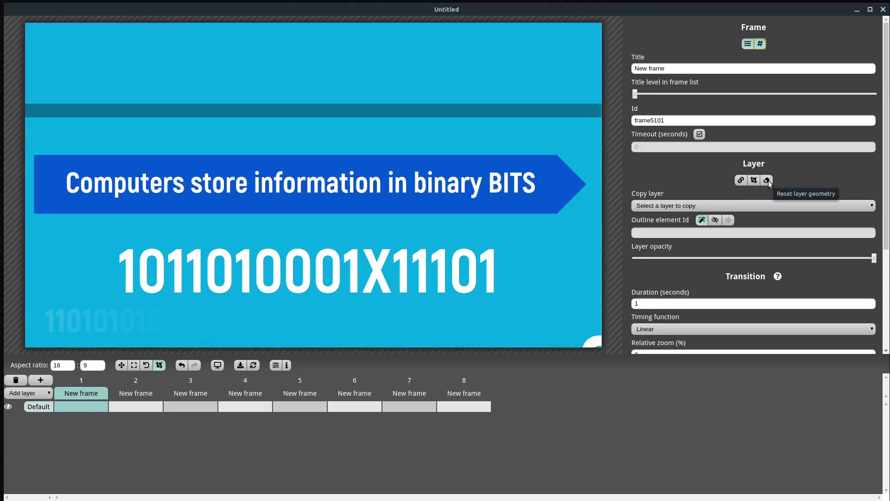
Step: Reset the first frame's layer geometry and reframe it on the "Computers store information in binary BITS" banner and the binary number below
{"action": "left_click", "coordinate": [80, 409]}
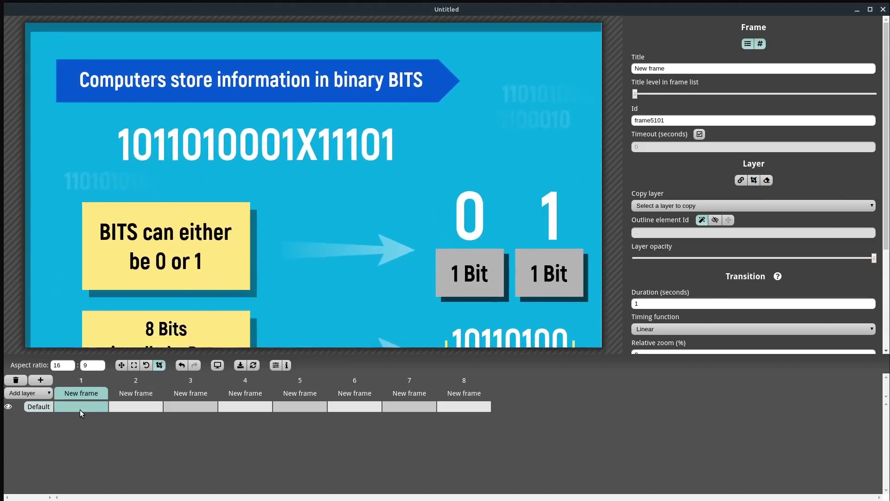
{"action": "left_click", "coordinate": [767, 181]}
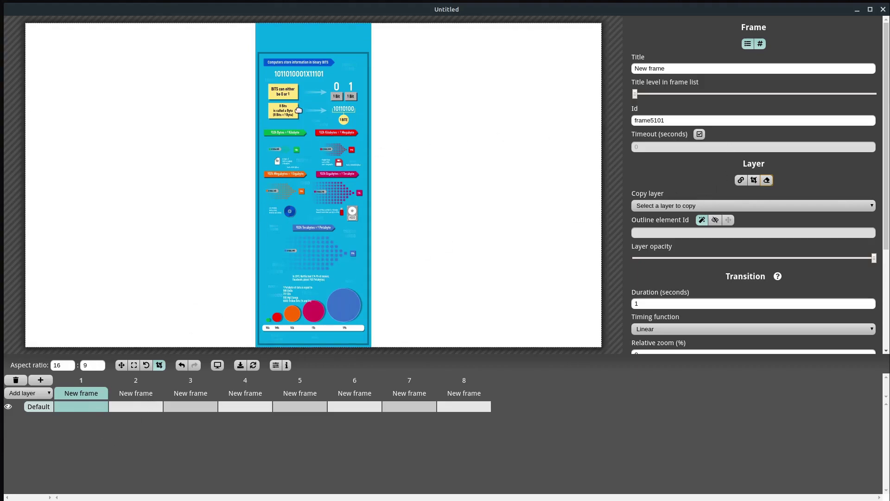
{"action": "scroll", "coordinate": [298, 110], "scroll_direction": "up", "scroll_amount": 5}
{"action": "left_click", "coordinate": [302, 200]}
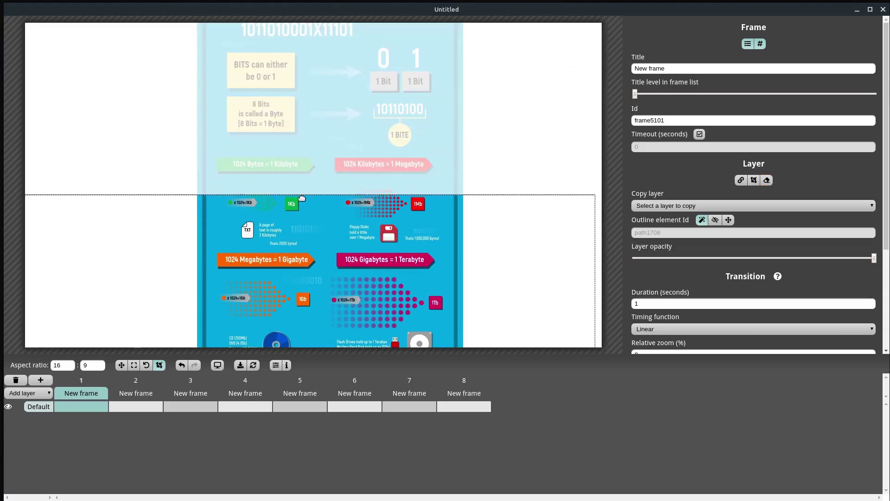
{"action": "left_click", "coordinate": [184, 365]}
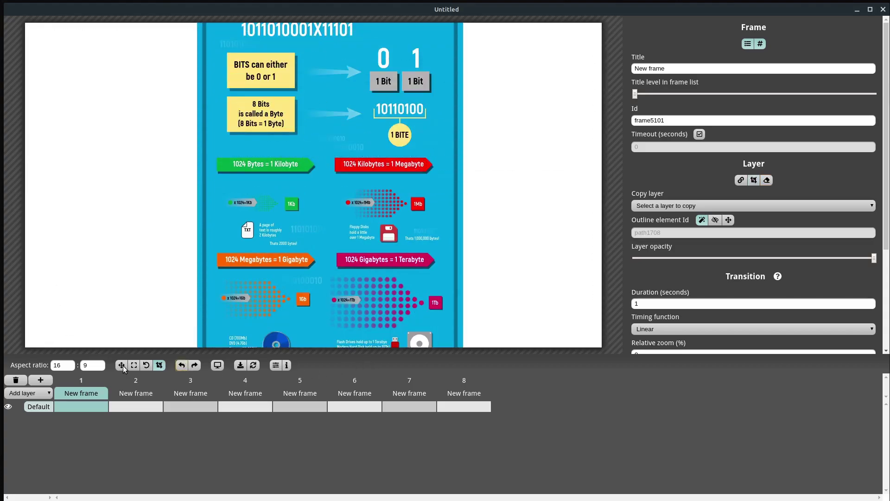
{"action": "left_click", "coordinate": [122, 365]}
{"action": "scroll", "coordinate": [319, 157], "scroll_direction": "up", "scroll_amount": 5}
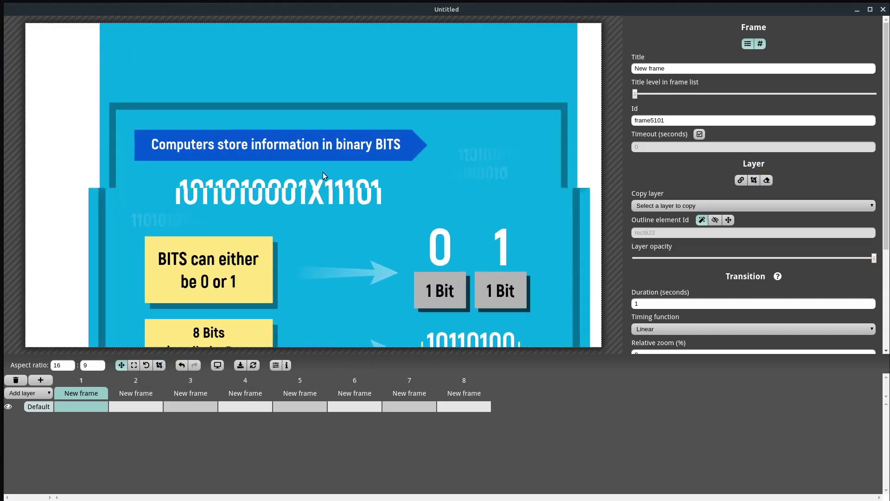
{"action": "scroll", "coordinate": [318, 213], "scroll_direction": "up", "scroll_amount": 5}
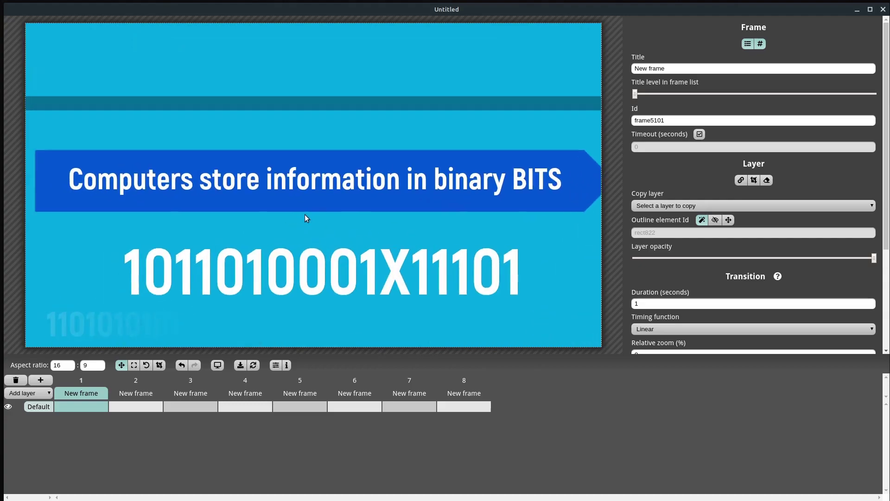
Step: Toggle layer clipping on the seventh frame off and on to compare the full view with the clipped banner
{"action": "left_click", "coordinate": [755, 179]}
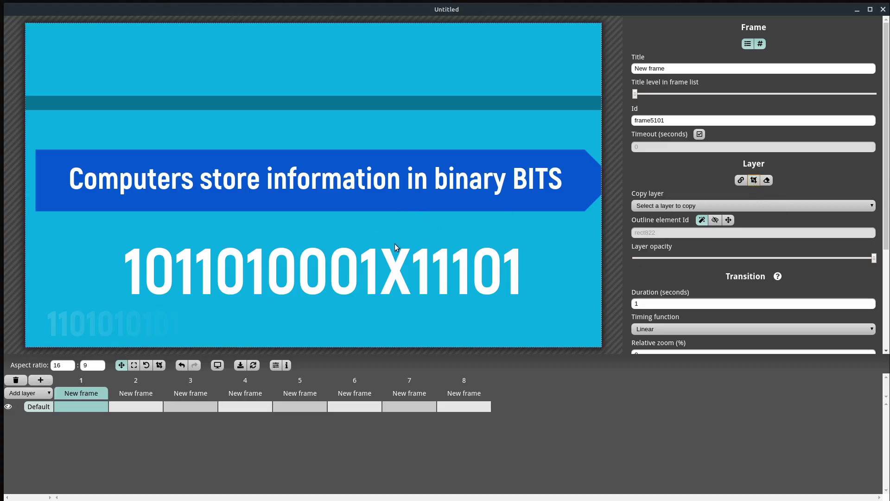
{"action": "left_click", "coordinate": [352, 392]}
{"action": "left_click", "coordinate": [402, 393]}
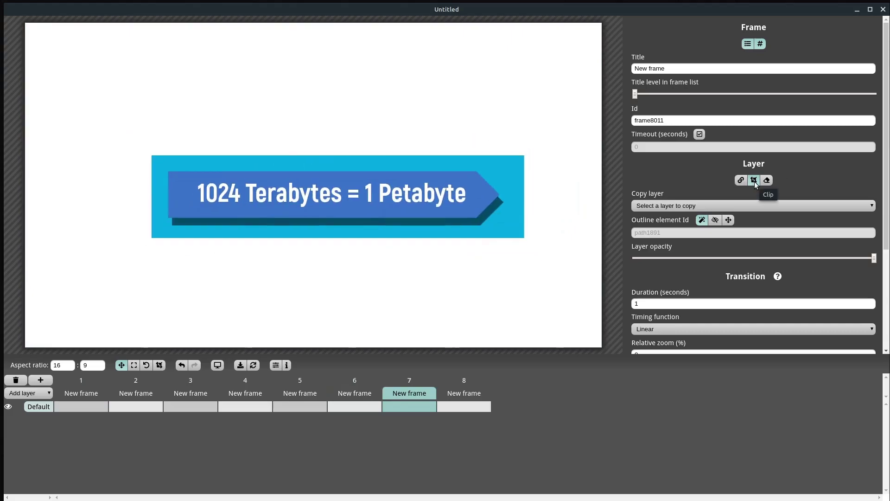
{"action": "left_click", "coordinate": [754, 181]}
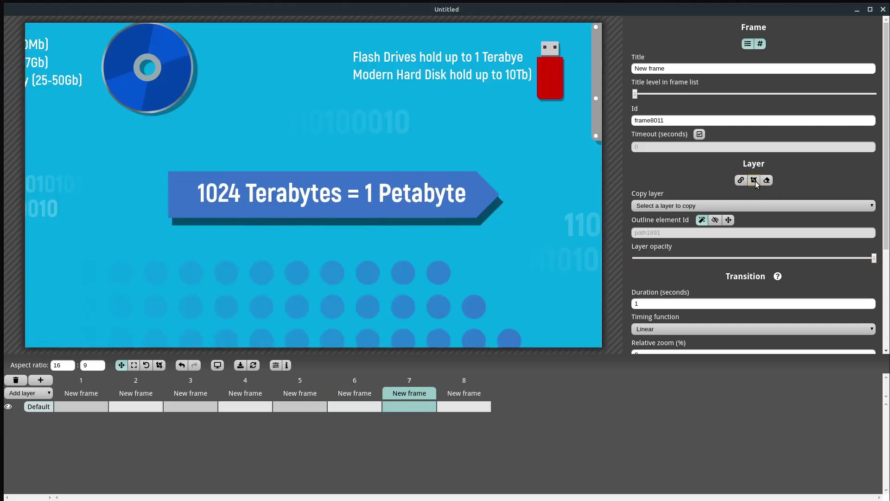
{"action": "left_click", "coordinate": [755, 180]}
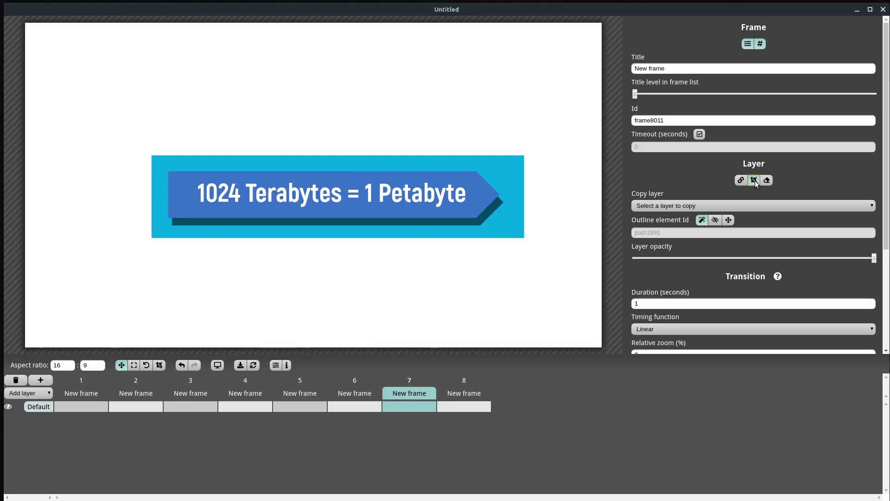
{"action": "left_click", "coordinate": [754, 180]}
{"action": "left_click", "coordinate": [754, 181]}
{"action": "left_click", "coordinate": [755, 180]}
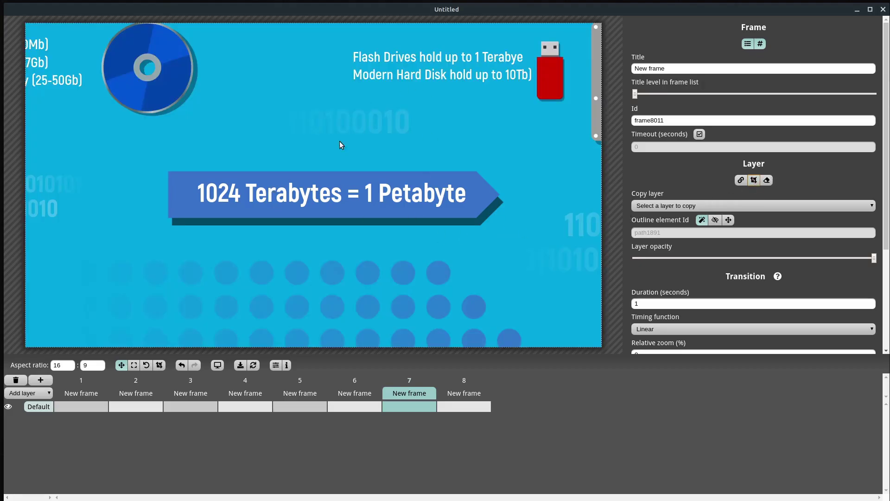
{"action": "left_click", "coordinate": [754, 181]}
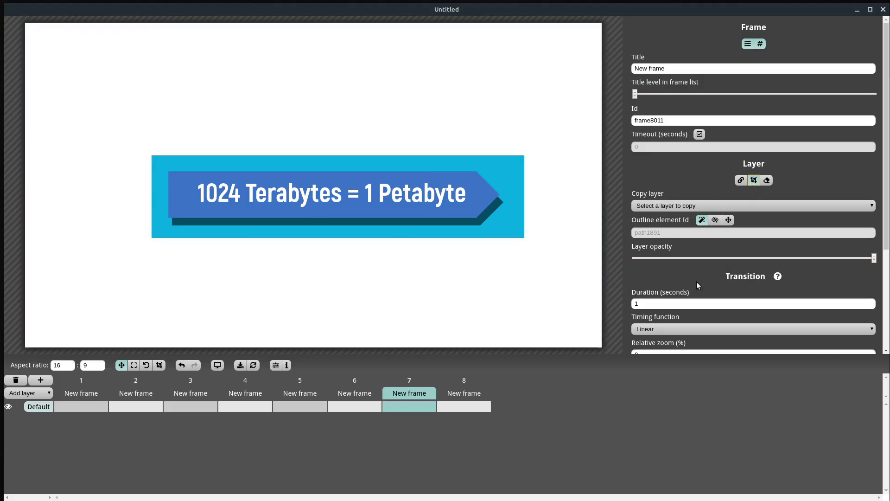
Step: Try a transition duration of 0.7 seconds on the seventh frame
{"action": "left_click", "coordinate": [651, 304]}
{"action": "key", "text": "BackSpace"}
{"action": "type", "text": "0.7"}
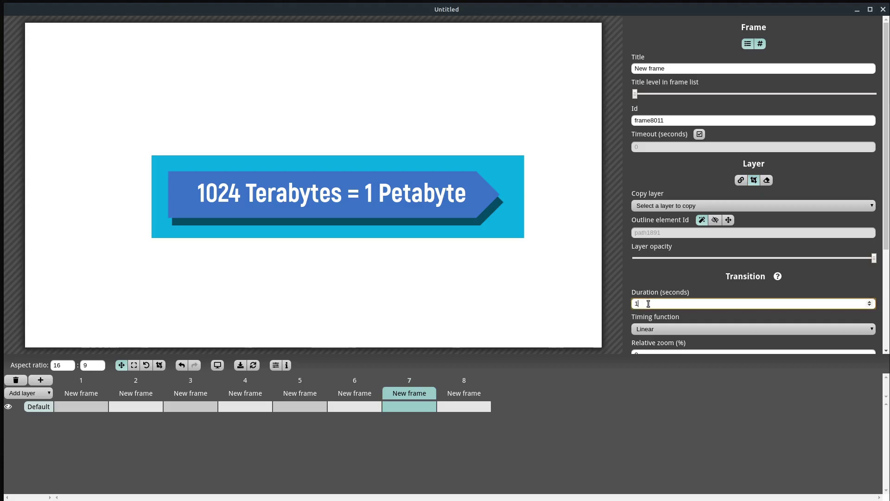
Step: Switch between frames, ending on the second, to preview how the linear transitions play
{"action": "left_click", "coordinate": [369, 393]}
{"action": "left_click", "coordinate": [295, 393]}
{"action": "left_click", "coordinate": [90, 393]}
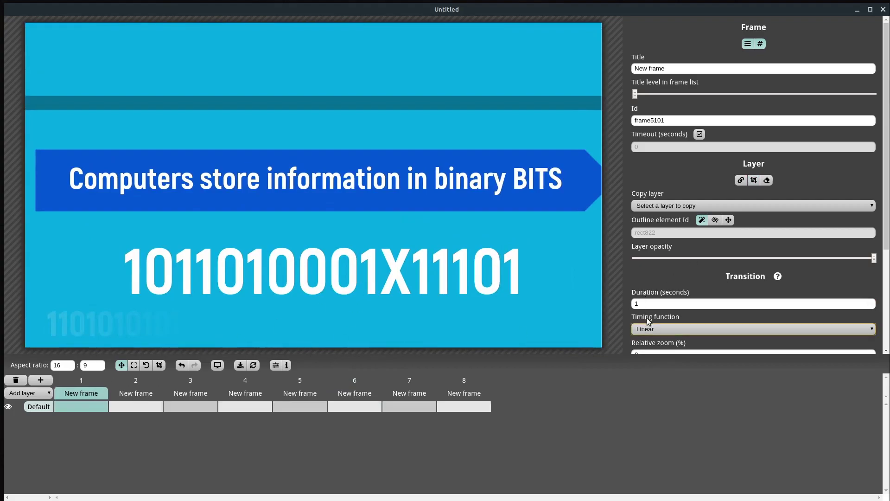
{"action": "scroll", "coordinate": [648, 325], "scroll_direction": "down", "scroll_amount": 3}
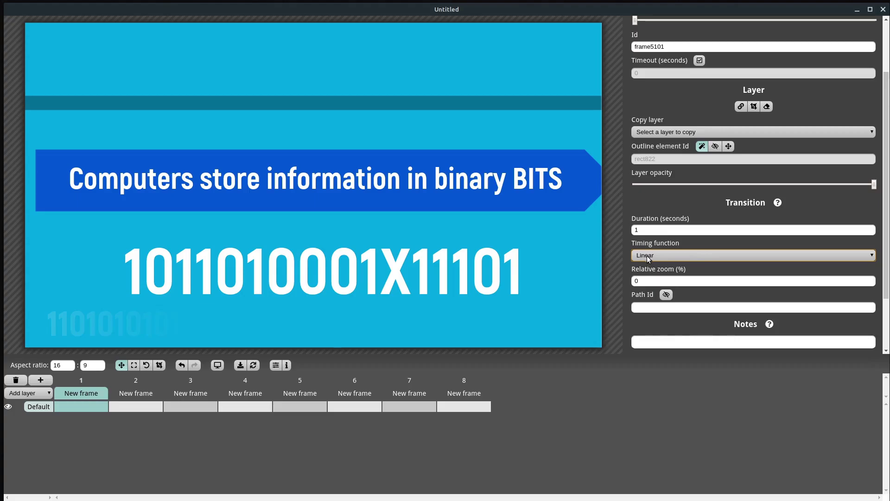
{"action": "left_click", "coordinate": [130, 392]}
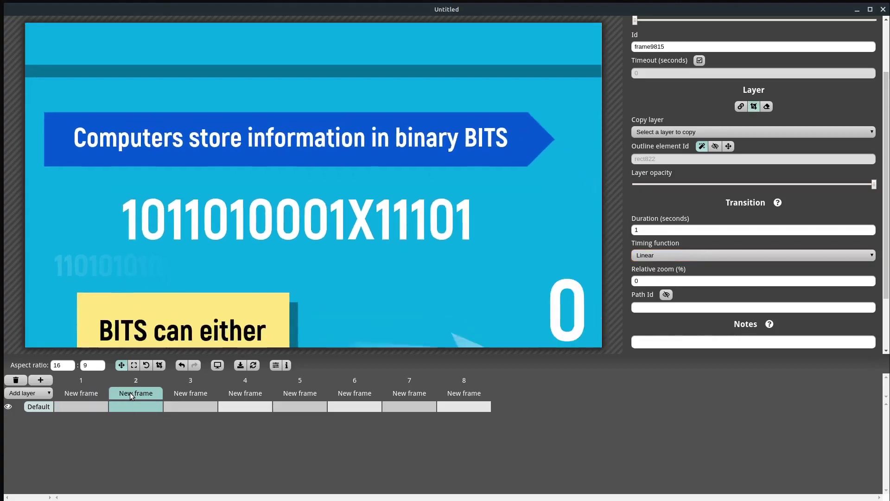
{"action": "left_click", "coordinate": [82, 394]}
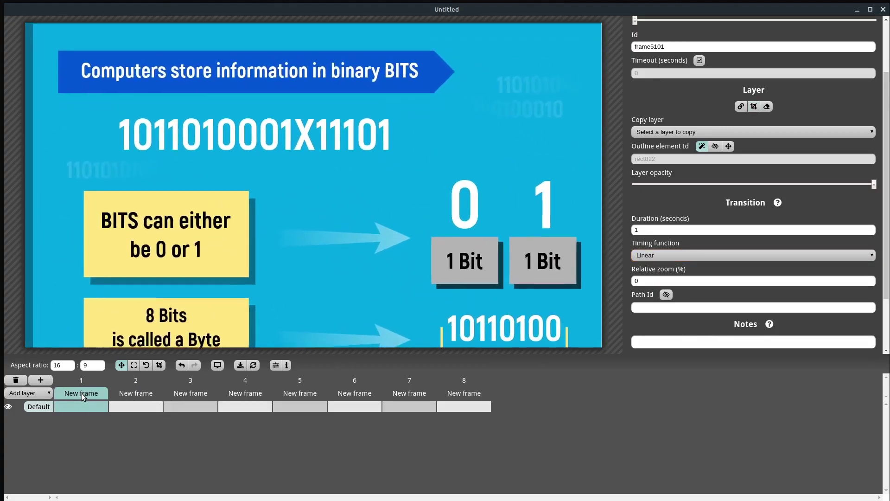
{"action": "left_click", "coordinate": [133, 393]}
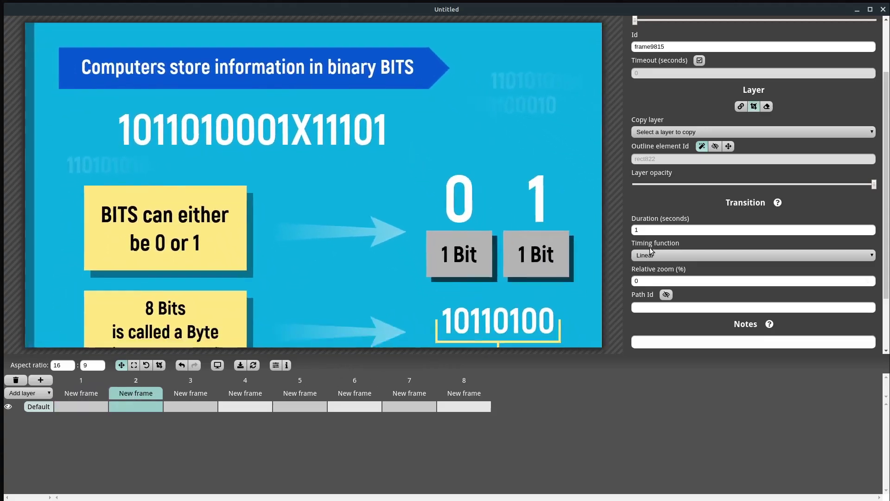
Step: Try the Ease in timing function on the second frame's transition
{"action": "left_click", "coordinate": [653, 255]}
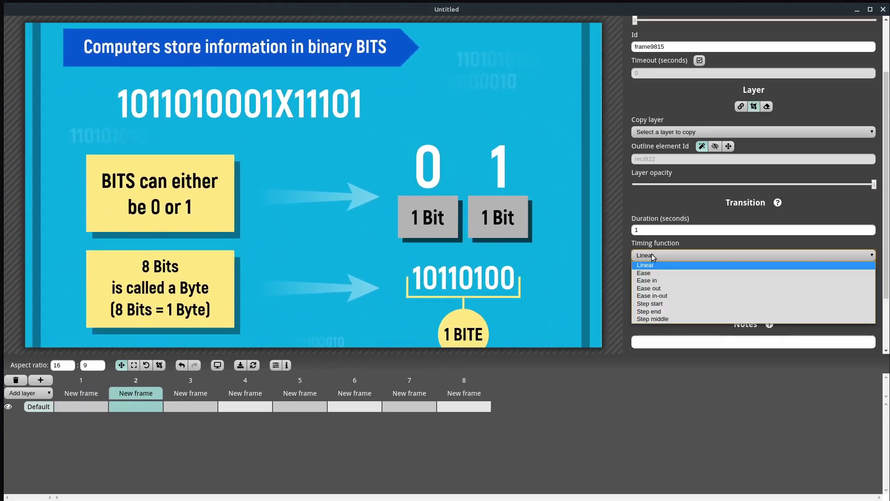
{"action": "left_click", "coordinate": [655, 281]}
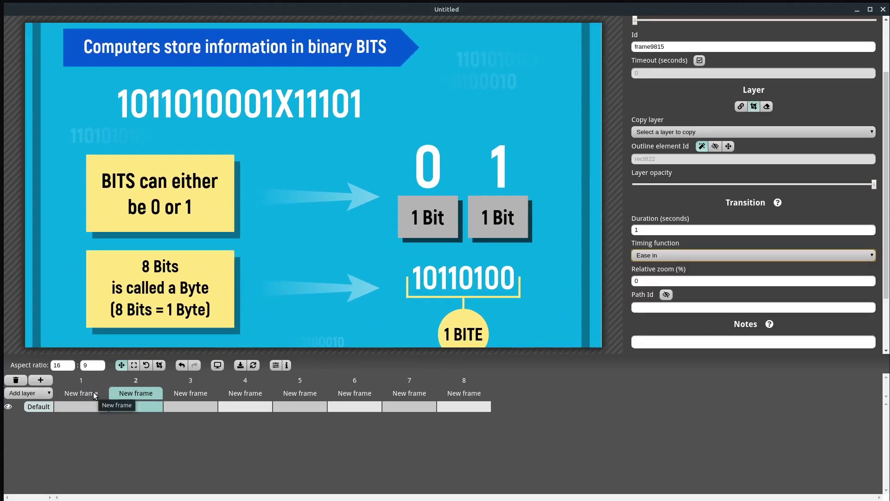
{"action": "left_click", "coordinate": [134, 394]}
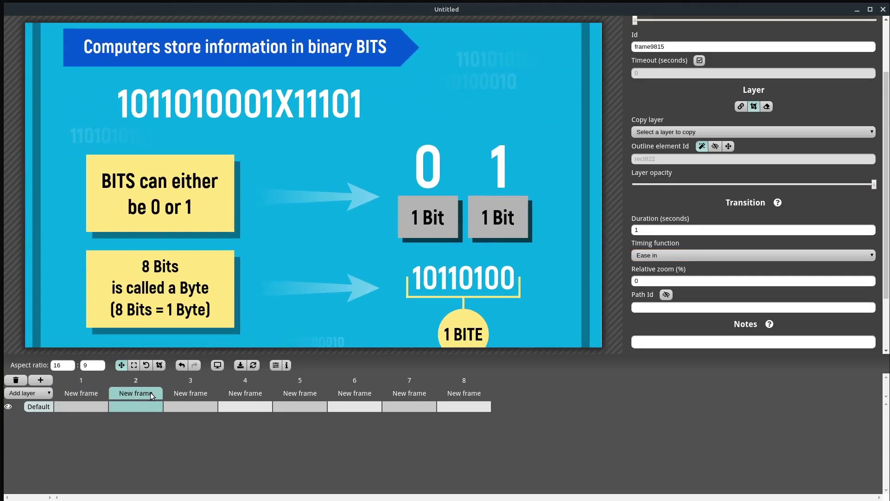
Step: Set the transition timing function of the second and third frames to Ease in-out
{"action": "left_click", "coordinate": [651, 255]}
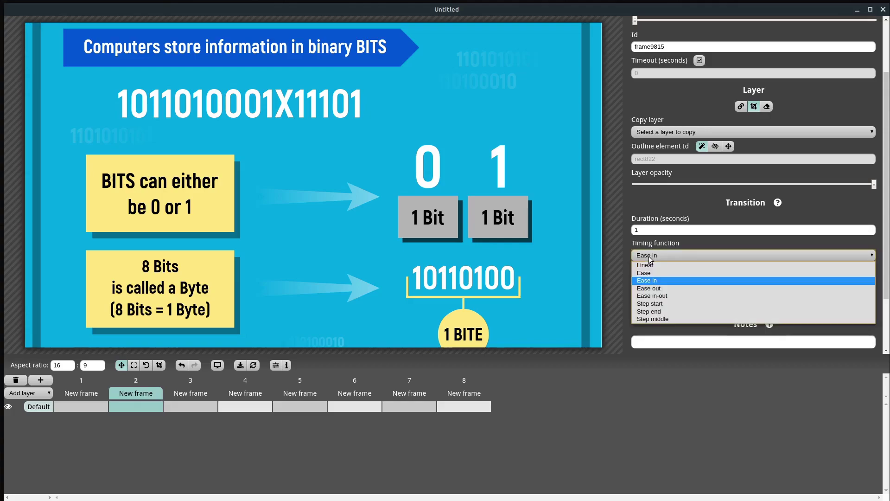
{"action": "left_click", "coordinate": [656, 297]}
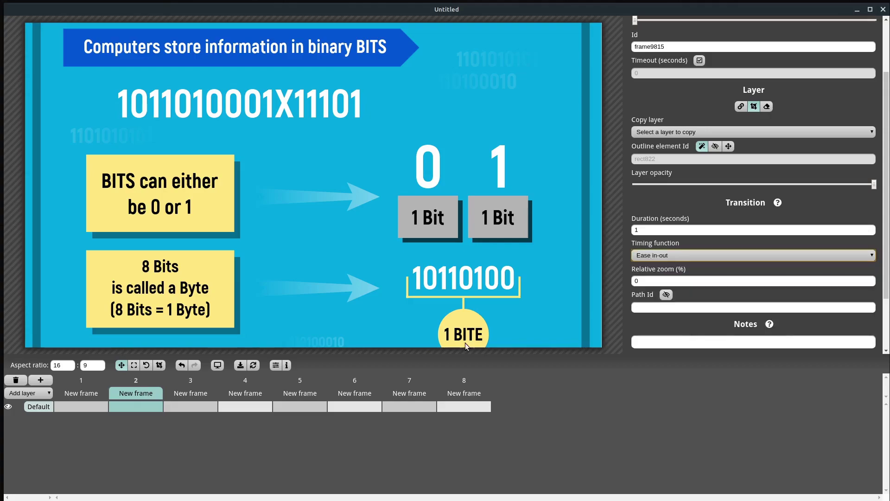
{"action": "left_click", "coordinate": [202, 391]}
{"action": "left_click", "coordinate": [652, 254]}
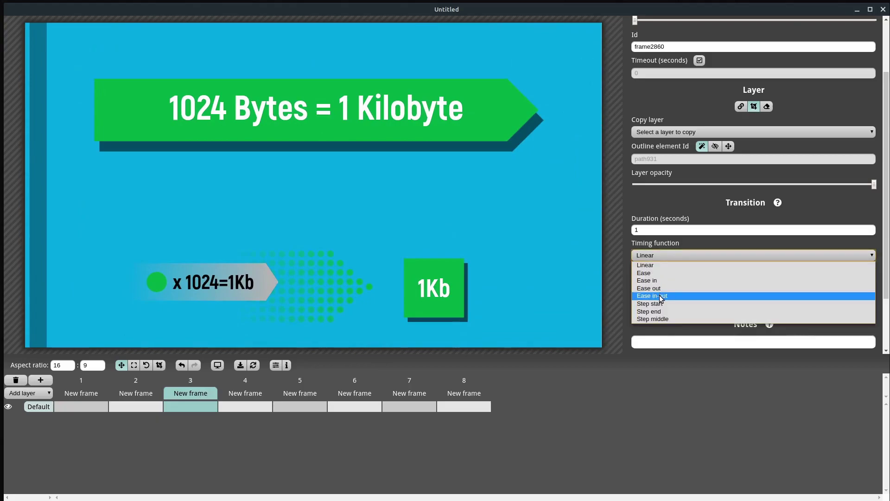
{"action": "left_click", "coordinate": [662, 297]}
Step: Switch back and forth among the first three frames to preview the Ease in-out transitions
{"action": "left_click", "coordinate": [136, 392]}
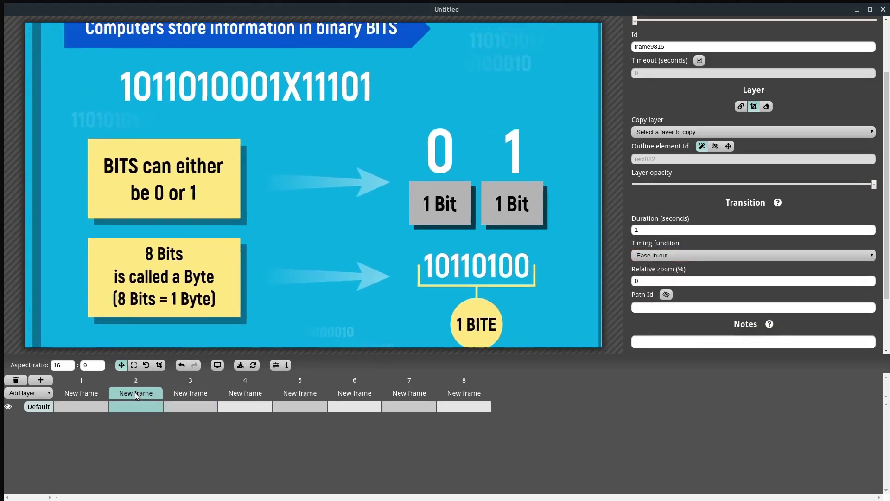
{"action": "left_click", "coordinate": [88, 392]}
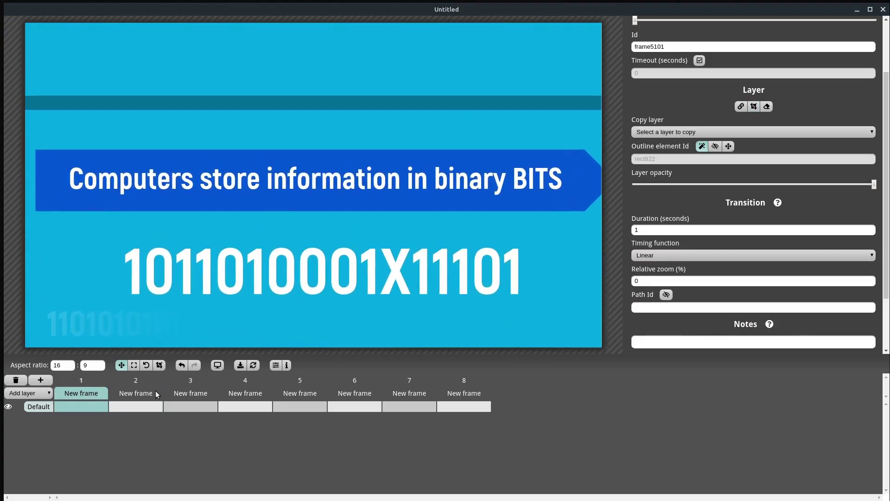
{"action": "left_click", "coordinate": [136, 392]}
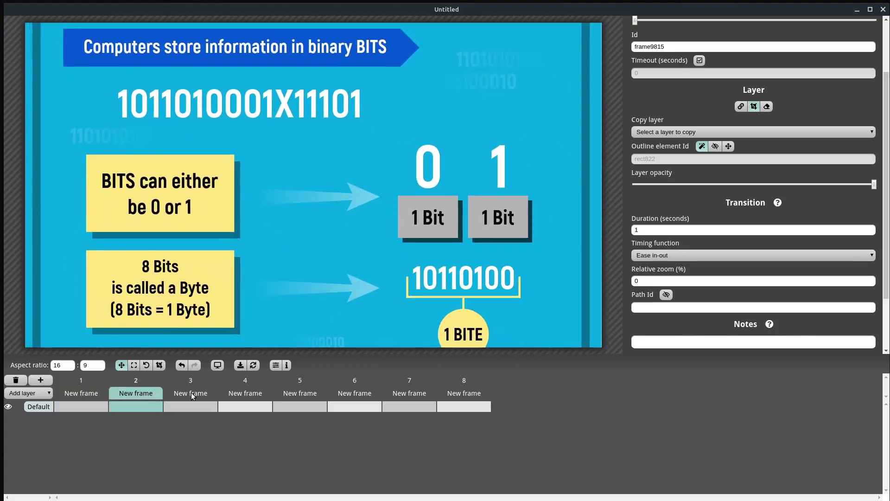
{"action": "left_click", "coordinate": [191, 392]}
Step: Try the Step end timing function on the fourth frame and preview it by switching between neighbouring frames
{"action": "left_click", "coordinate": [246, 393]}
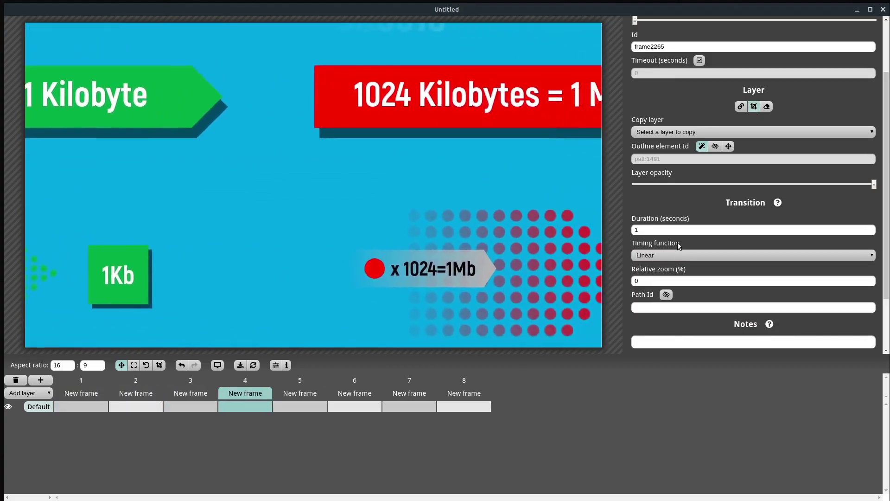
{"action": "left_click", "coordinate": [658, 254]}
{"action": "left_click", "coordinate": [653, 309]}
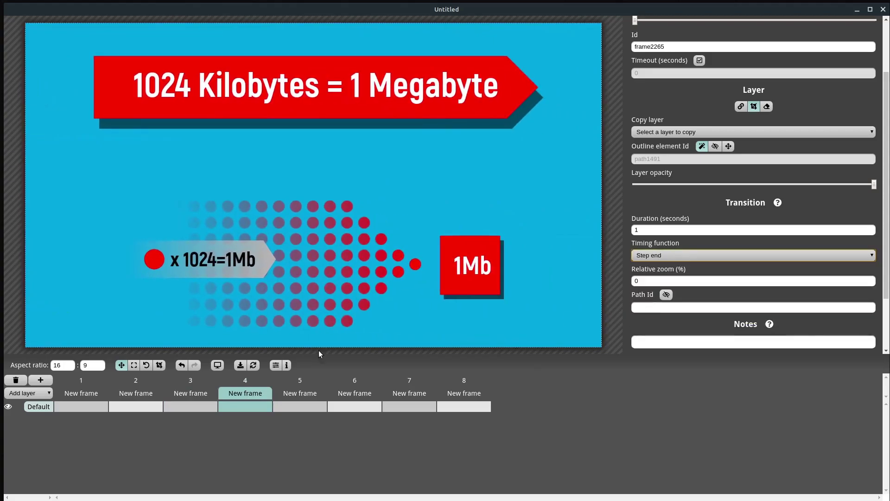
{"action": "left_click", "coordinate": [304, 392]}
{"action": "left_click", "coordinate": [246, 391]}
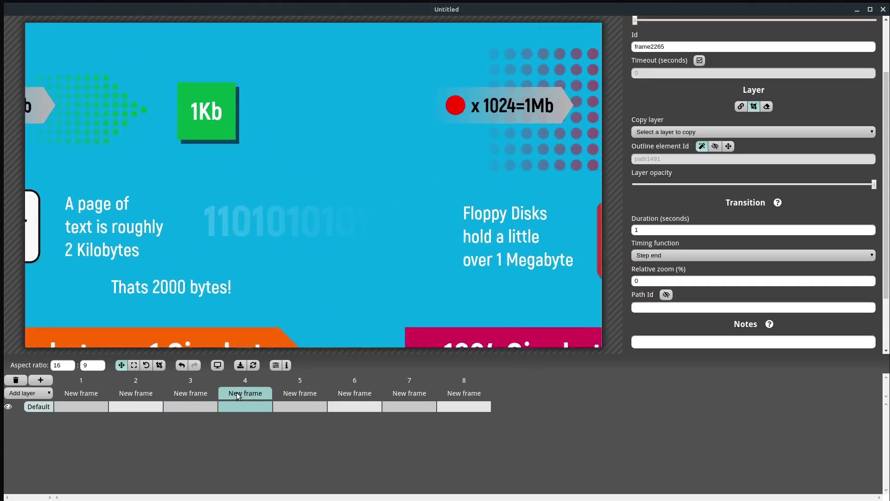
{"action": "left_click", "coordinate": [192, 393]}
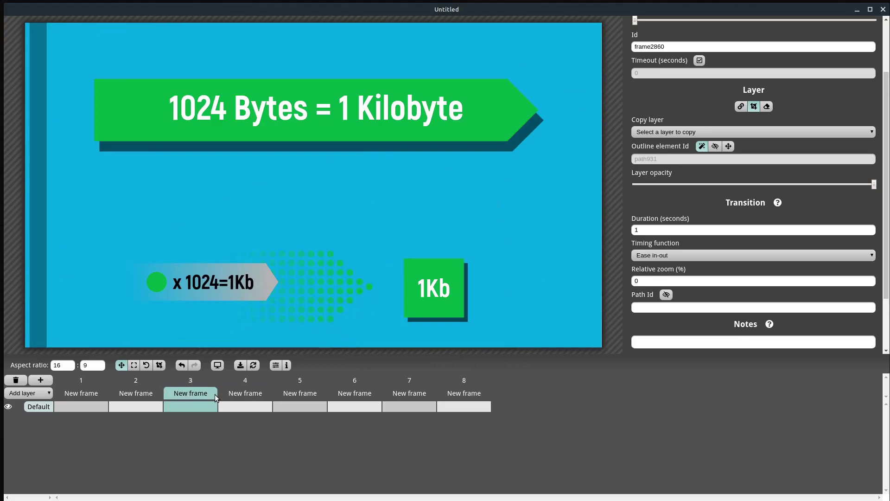
{"action": "left_click", "coordinate": [233, 394]}
{"action": "left_click", "coordinate": [199, 393]}
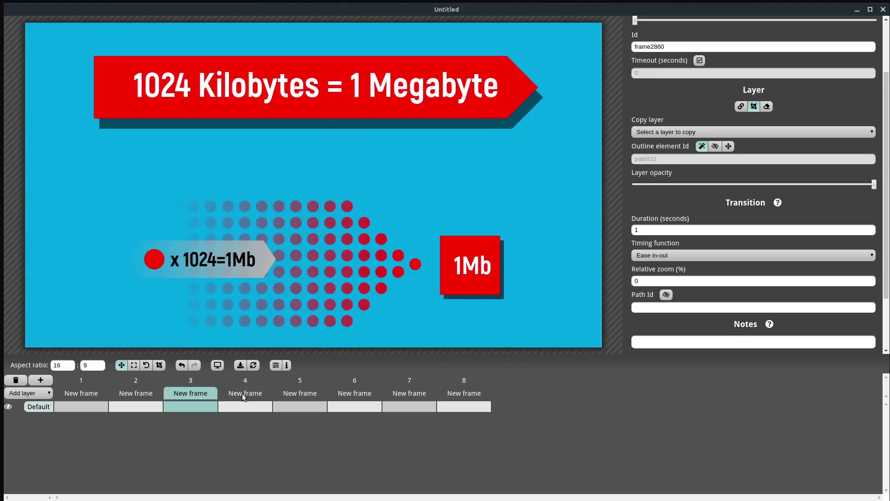
{"action": "left_click", "coordinate": [238, 393]}
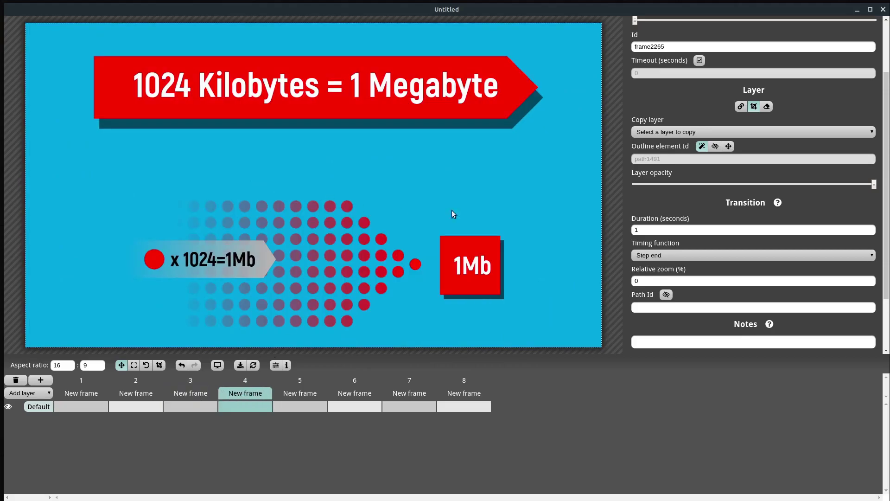
Step: Set the fourth frame's transition timing function to Ease in-out
{"action": "left_click", "coordinate": [647, 256]}
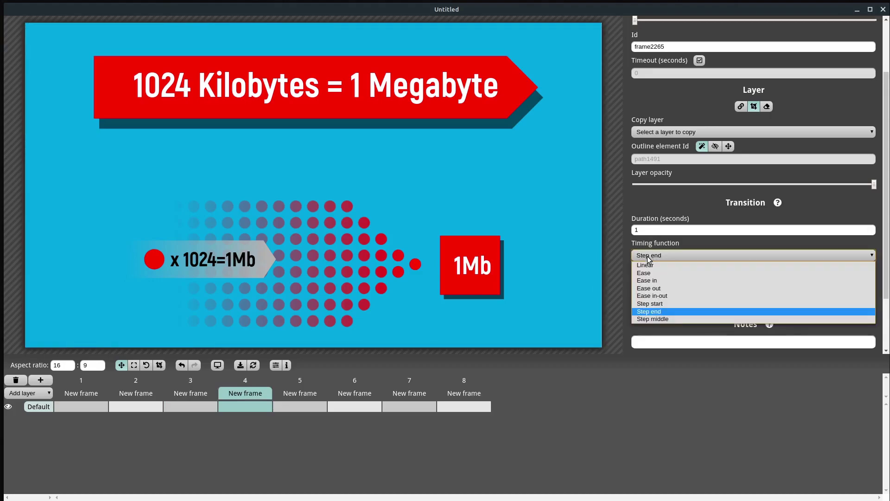
{"action": "left_click", "coordinate": [649, 296]}
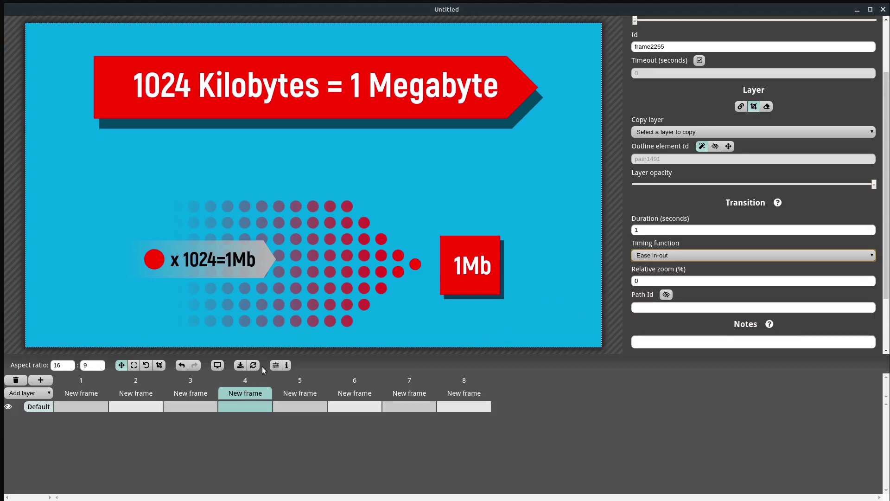
Step: Try a relative zoom of -50% on the second frame's transition and preview it against the adjacent frames
{"action": "left_click", "coordinate": [144, 393]}
{"action": "left_click", "coordinate": [655, 281]}
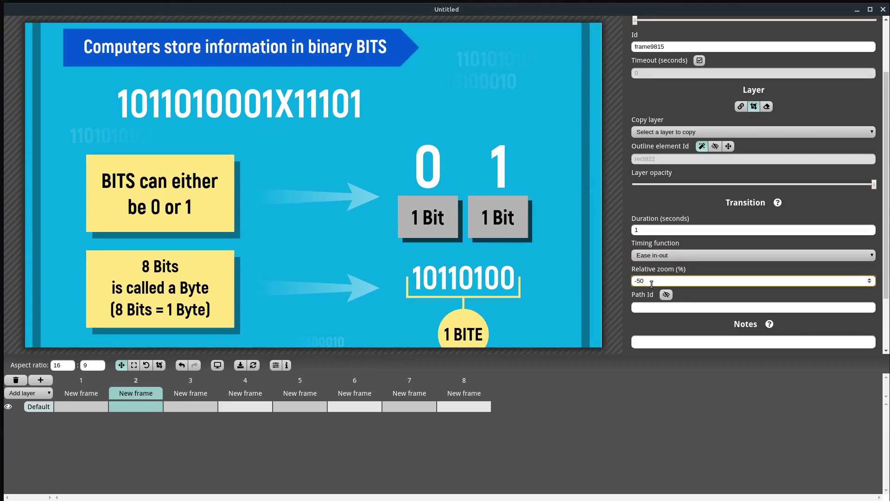
{"action": "left_click", "coordinate": [190, 392]}
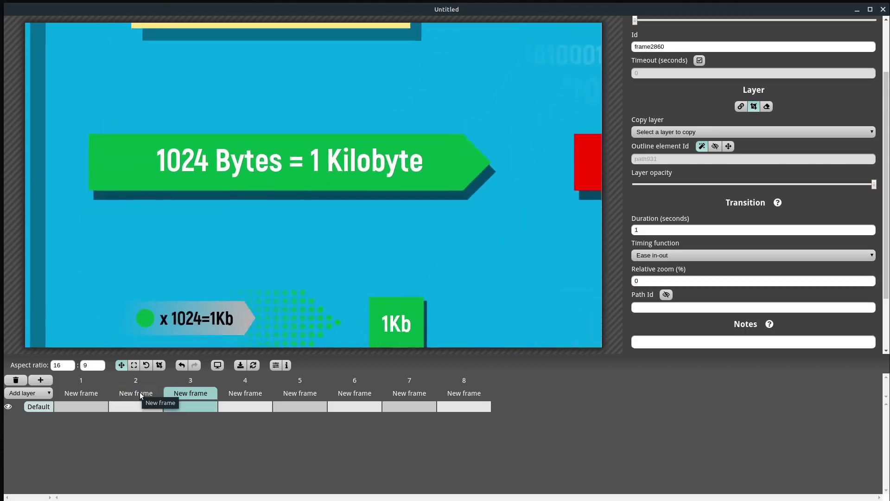
{"action": "left_click", "coordinate": [140, 391]}
{"action": "left_click", "coordinate": [88, 395]}
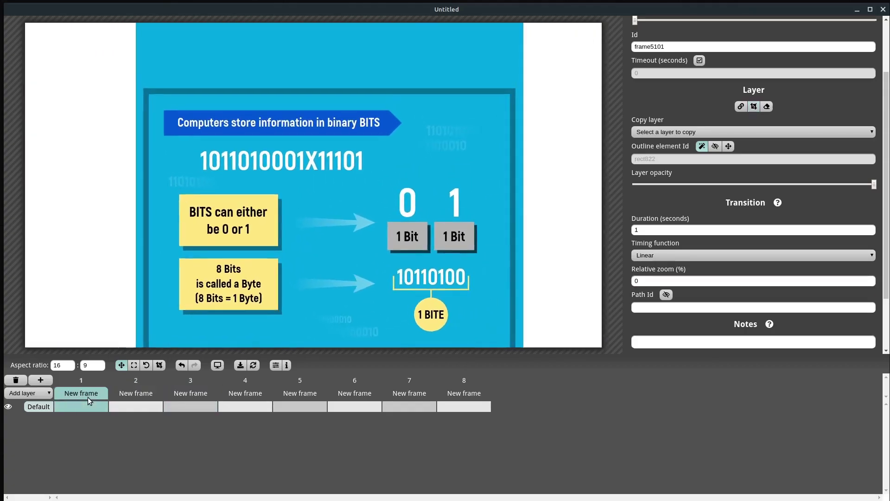
{"action": "left_click", "coordinate": [126, 394]}
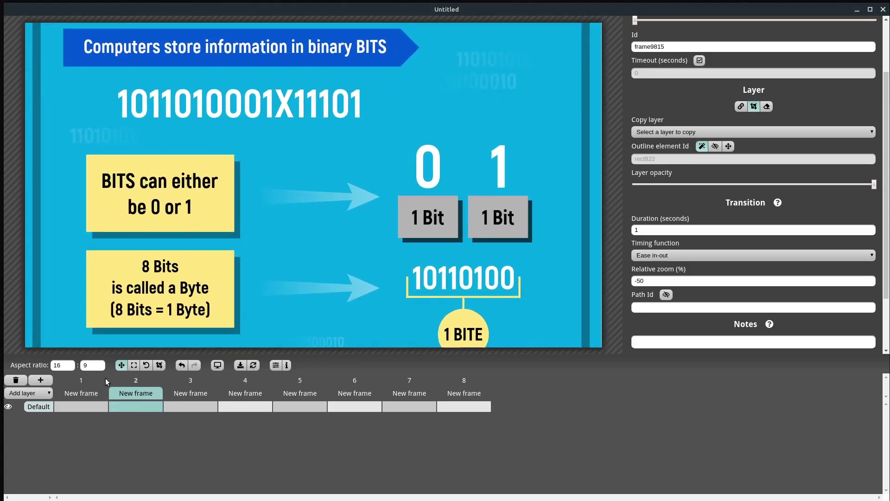
{"action": "left_click", "coordinate": [88, 393]}
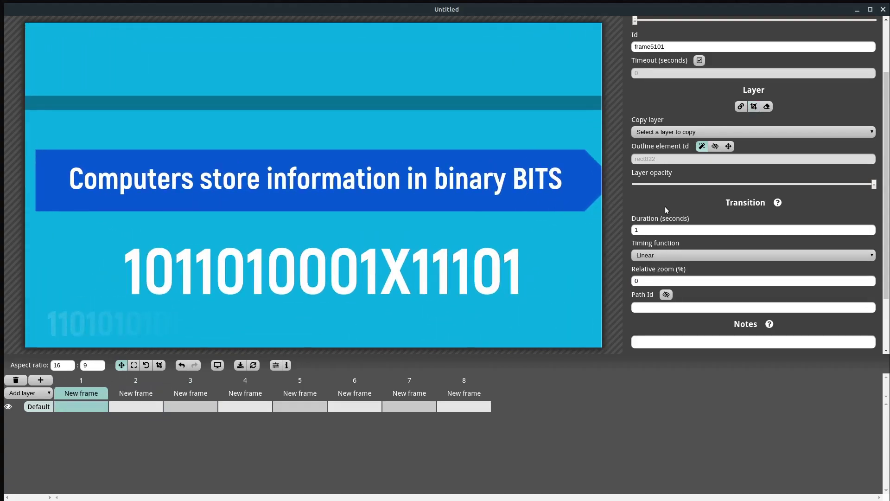
Step: Set the relative zoom of the second frame's transition to 10%
{"action": "left_click", "coordinate": [138, 404]}
{"action": "left_click", "coordinate": [656, 280]}
{"action": "key", "text": "BackSpace"}
{"action": "key", "text": "BackSpace"}
{"action": "key", "text": "BackSpace"}
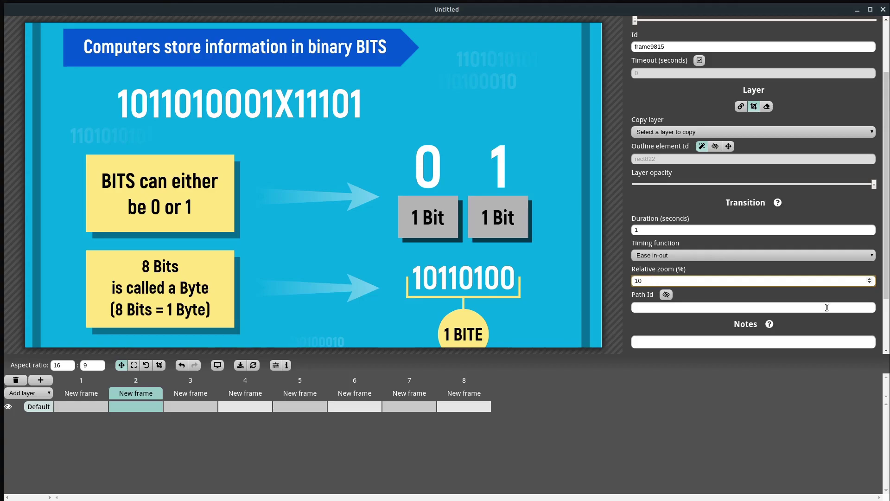
Step: Enter the presenter note "My name is...." for the first frame
{"action": "scroll", "coordinate": [728, 320], "scroll_direction": "down", "scroll_amount": 2}
{"action": "left_click", "coordinate": [650, 295]}
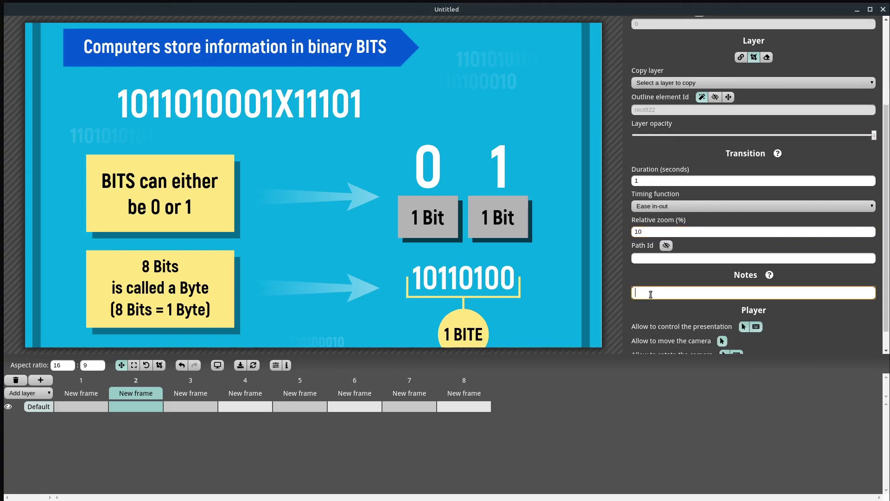
{"action": "left_click", "coordinate": [84, 409]}
{"action": "left_click", "coordinate": [711, 295]}
{"action": "type", "text": "My name is...."}
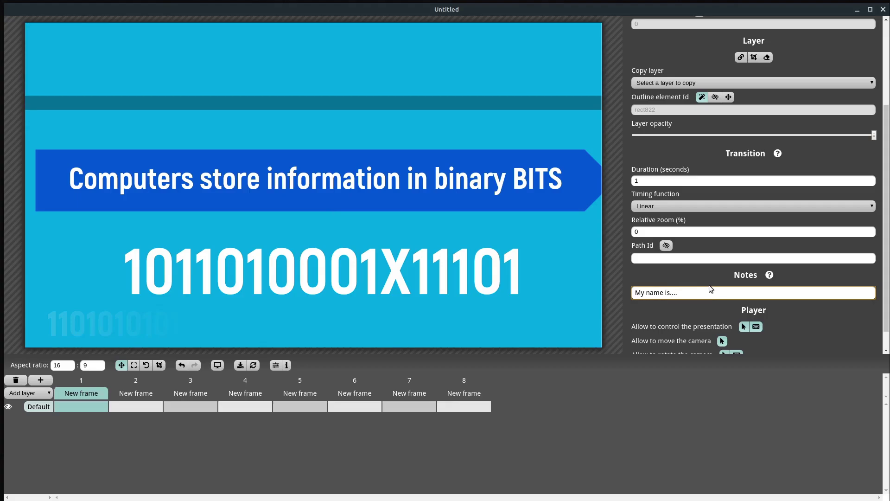
Step: Add placeholder presenter notes to the second frame and select the third frame
{"action": "left_click", "coordinate": [140, 407]}
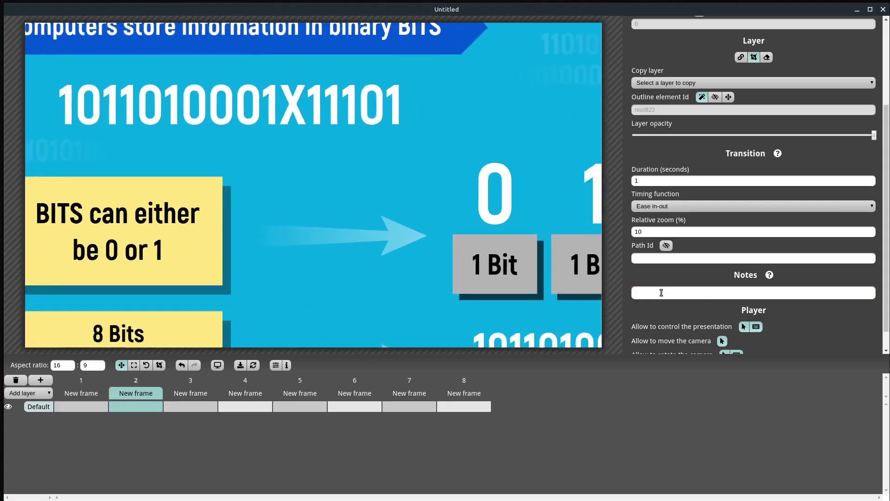
{"action": "left_click", "coordinate": [661, 290]}
{"action": "type", "text": "asdfasdfsdf"}
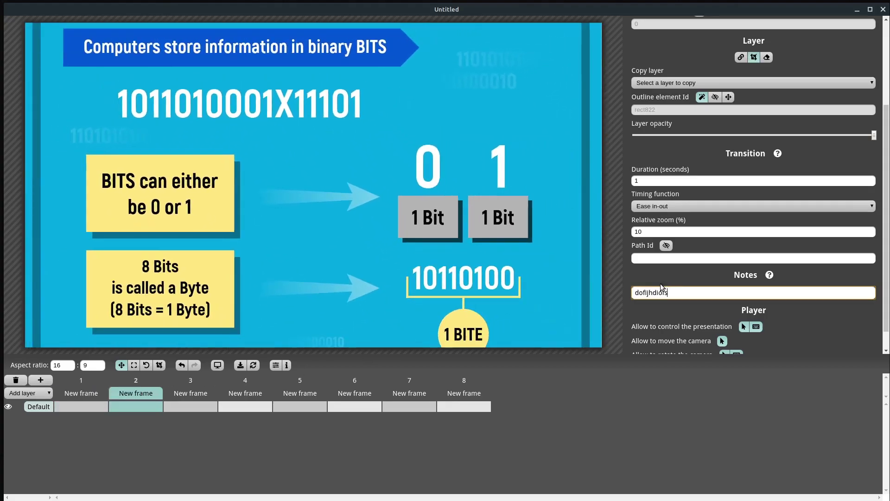
{"action": "left_click", "coordinate": [207, 406]}
{"action": "left_click", "coordinate": [648, 258]}
{"action": "type", "text": "sdoifdiof"}
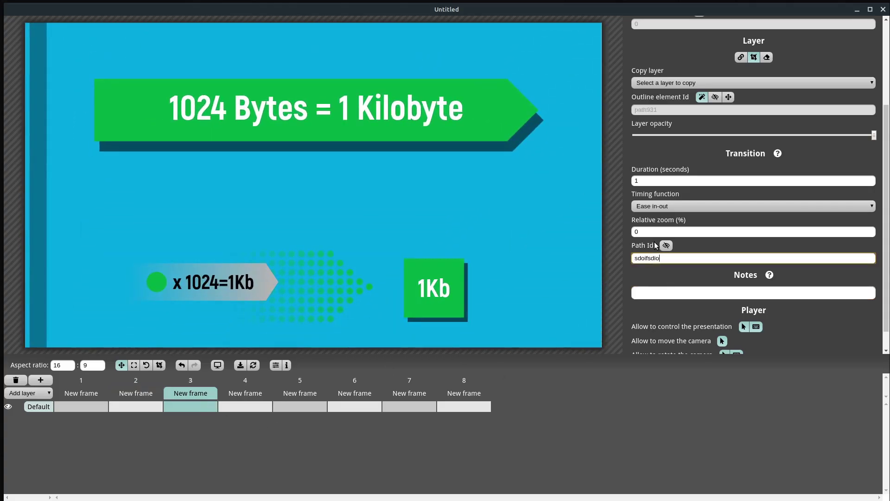
{"action": "key", "text": "ctrl+a"}
{"action": "key", "text": "BackSpace"}
Step: Enter the presenter note "osdifjasdio" for the third frame
{"action": "left_click", "coordinate": [692, 293]}
{"action": "type", "text": "osdifjasdio"}
{"action": "scroll", "coordinate": [736, 277], "scroll_direction": "down", "scroll_amount": 1}
{"action": "left_click", "coordinate": [810, 297]}
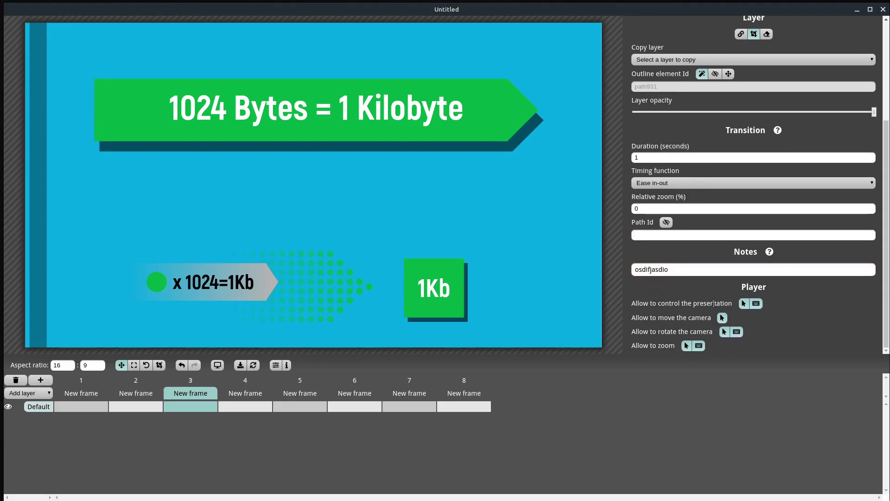
Step: Toggle mouse control of the presentation in the player settings and minimize the editor window to the desktop
{"action": "left_click", "coordinate": [743, 304]}
{"action": "left_click", "coordinate": [857, 10]}
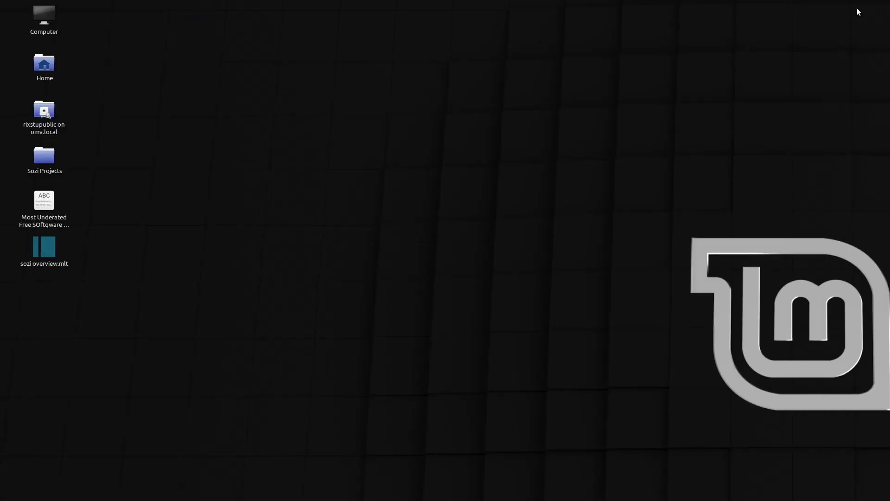
Step: Open the exported Mb-Gb-Tb.sozi.html presentation from the Sozi Projects folder in the browser and pan around its first frame
{"action": "double_click", "coordinate": [42, 170]}
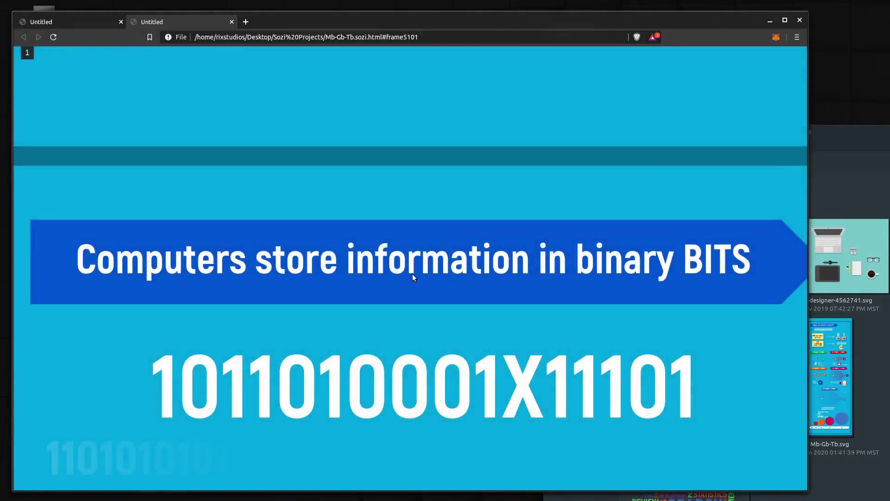
{"action": "left_click", "coordinate": [416, 347]}
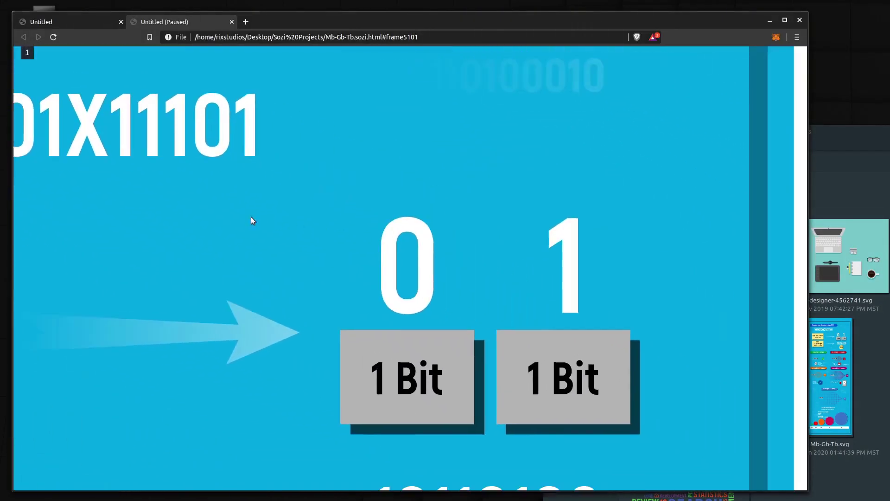
{"action": "left_click_drag", "start_coordinate": [251, 216], "coordinate": [98, 188]}
{"action": "left_click_drag", "start_coordinate": [313, 338], "coordinate": [418, 142]}
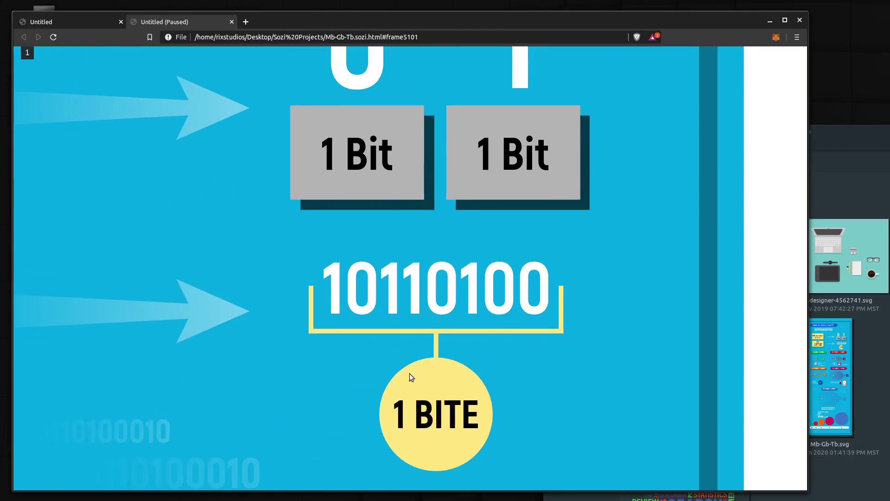
{"action": "left_click_drag", "start_coordinate": [408, 382], "coordinate": [427, 270]}
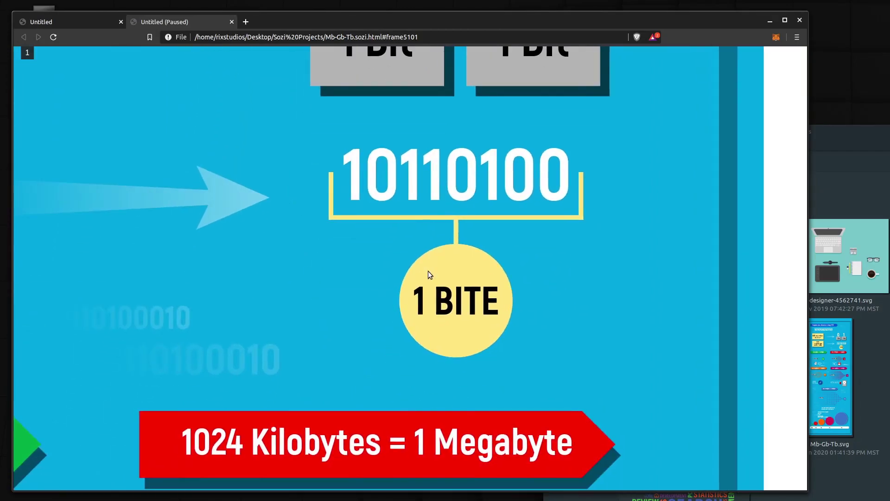
Step: Advance the presentation in the browser from the first frame to the fifth frame
{"action": "left_click", "coordinate": [428, 271]}
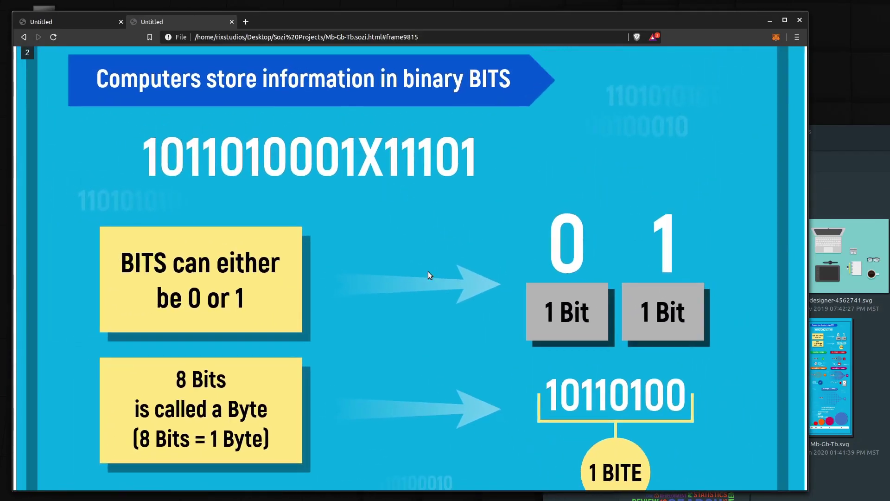
{"action": "left_click", "coordinate": [427, 271]}
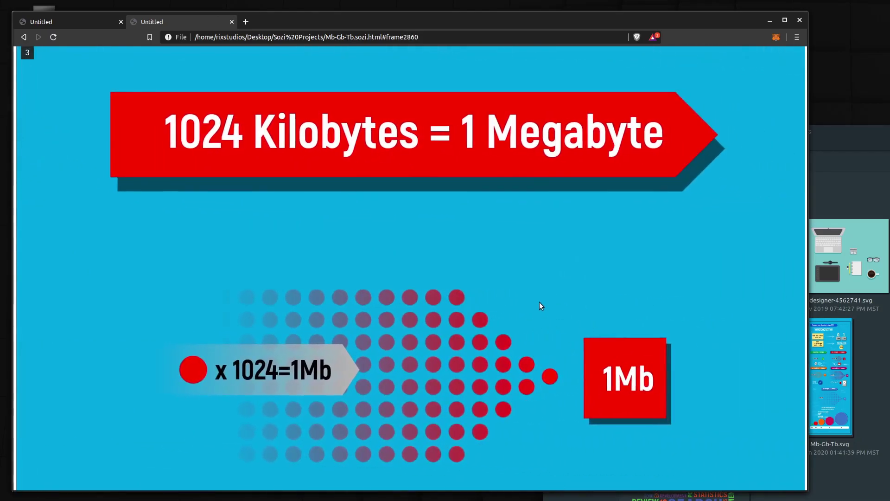
{"action": "left_click", "coordinate": [524, 293]}
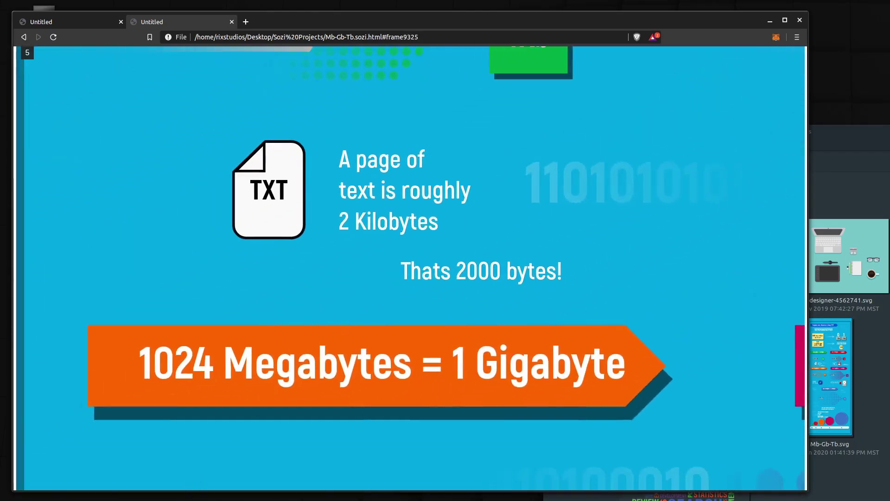
Step: Switch to the Sozi editor and examine the keyboard shortcuts in its preferences, closing them again
{"action": "key", "text": "alt+Tab"}
{"action": "key", "text": "alt+Tab"}
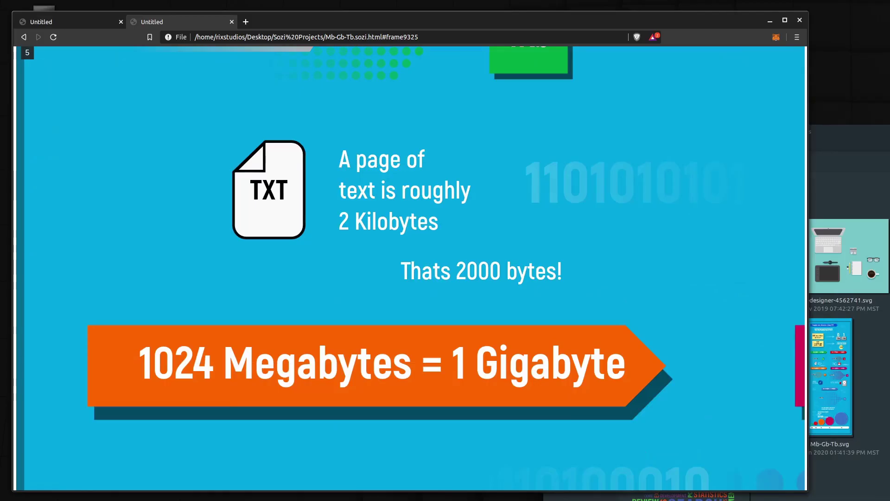
{"action": "key", "text": "alt+Tab"}
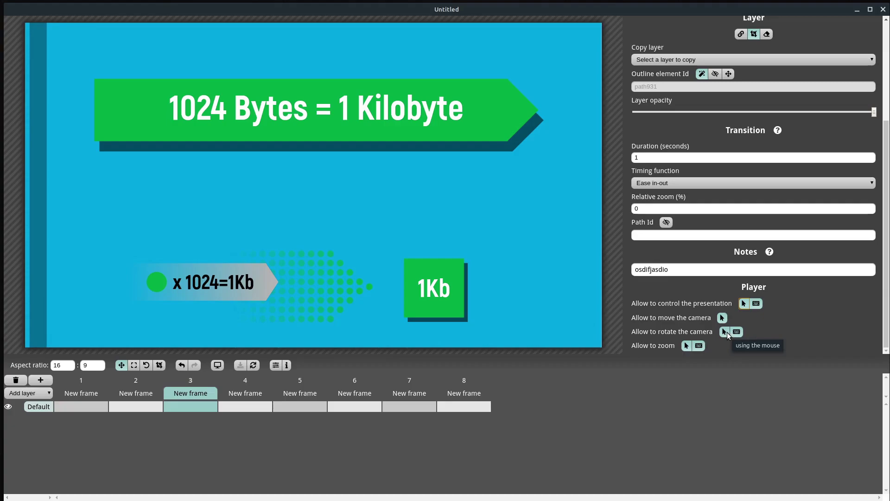
{"action": "left_click", "coordinate": [277, 365]}
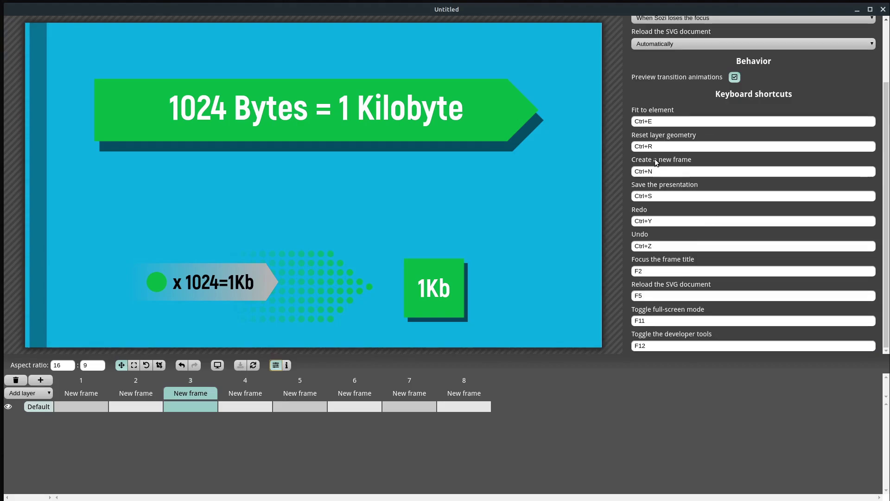
{"action": "left_click", "coordinate": [276, 366]}
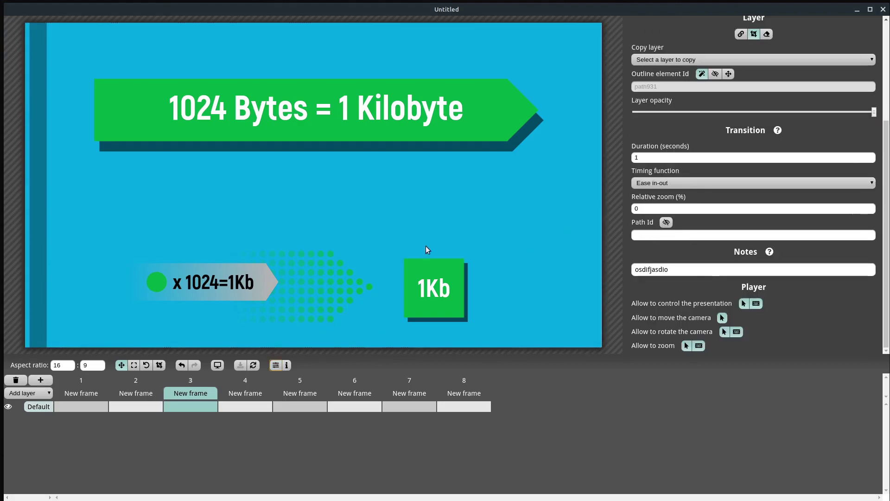
Step: Return to the browser presentation and step back to the third frame, showing and hiding the frame list on the way
{"action": "left_click", "coordinate": [857, 11]}
{"action": "left_click_drag", "start_coordinate": [391, 217], "coordinate": [321, 197]}
{"action": "right_click", "coordinate": [426, 162]}
{"action": "middle_click", "coordinate": [399, 250]}
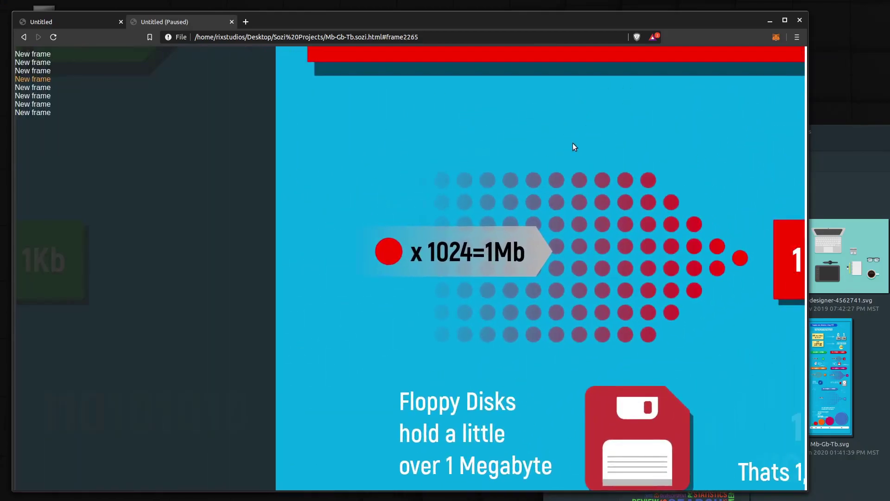
{"action": "middle_click", "coordinate": [530, 214]}
{"action": "right_click", "coordinate": [360, 278]}
Step: Pan, zoom and rotate the camera around the third frame to test the presentation's free navigation
{"action": "left_click_drag", "start_coordinate": [346, 245], "coordinate": [505, 219]}
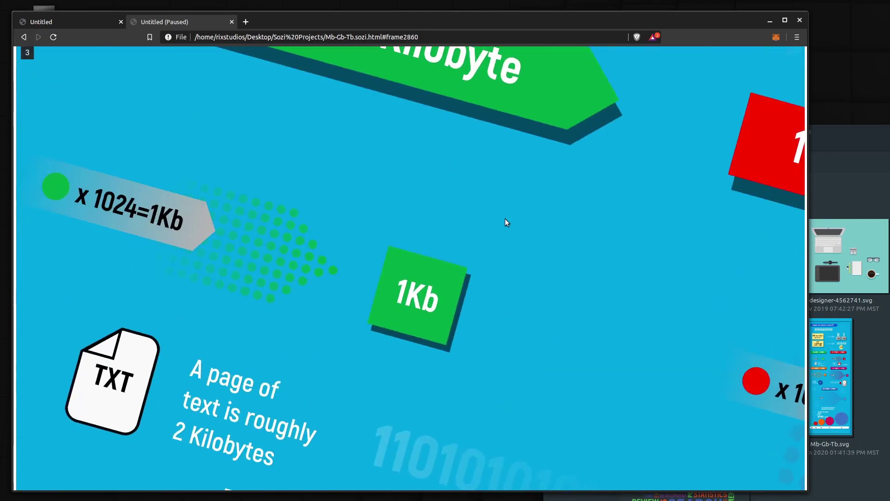
{"action": "left_click_drag", "start_coordinate": [391, 310], "coordinate": [411, 357]}
{"action": "scroll", "coordinate": [408, 327], "scroll_direction": "down", "scroll_amount": 12}
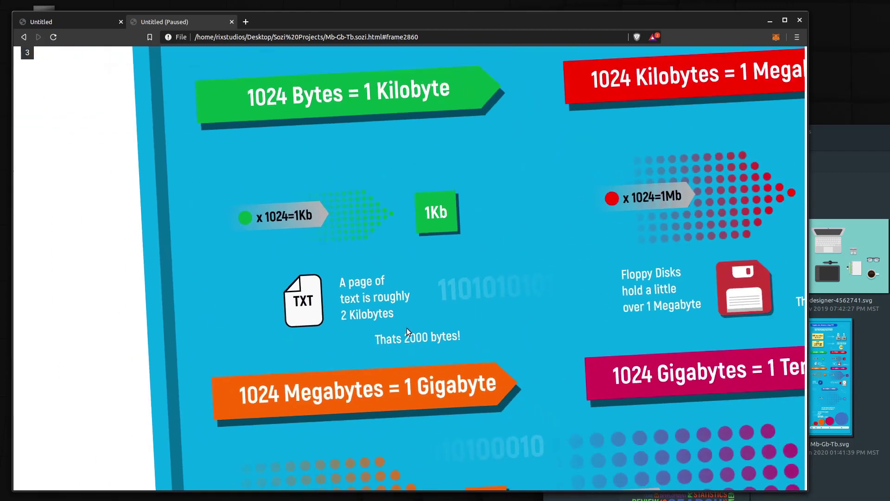
{"action": "scroll", "coordinate": [407, 327], "scroll_direction": "up", "scroll_amount": 2}
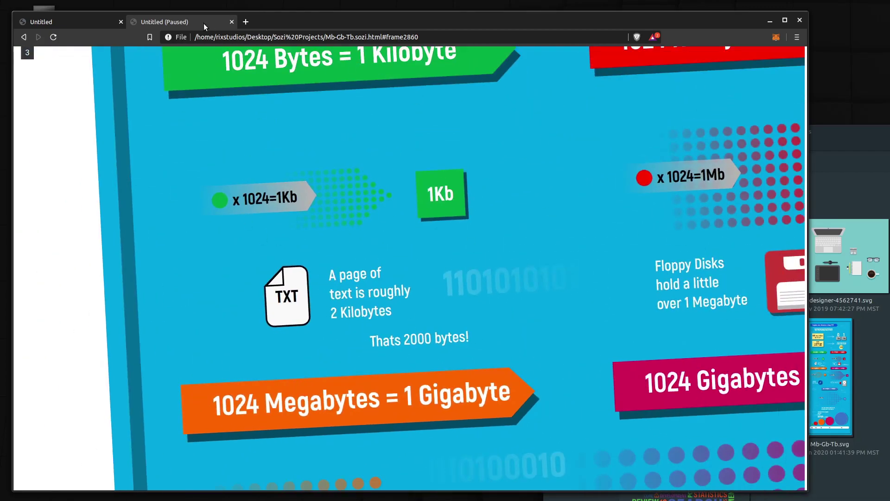
{"action": "scroll", "coordinate": [418, 277], "scroll_direction": "down", "scroll_amount": 2}
{"action": "scroll", "coordinate": [419, 277], "scroll_direction": "up", "scroll_amount": 3}
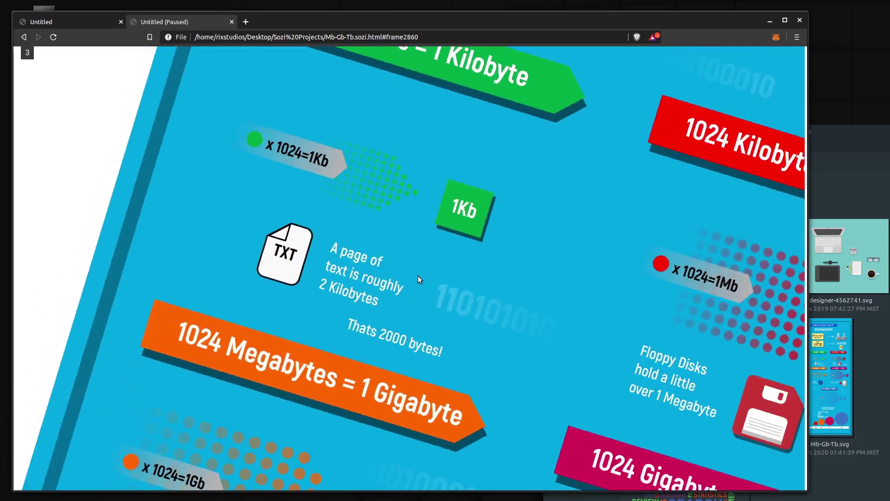
{"action": "scroll", "coordinate": [419, 277], "scroll_direction": "down", "scroll_amount": 3}
{"action": "scroll", "coordinate": [385, 300], "scroll_direction": "up", "scroll_amount": 10}
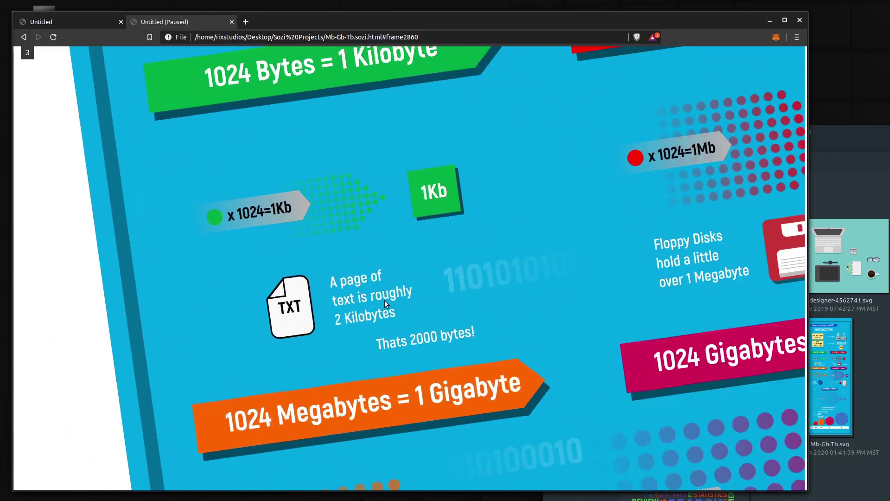
{"action": "scroll", "coordinate": [385, 300], "scroll_direction": "down", "scroll_amount": 3}
{"action": "mouse_move", "coordinate": [328, 274]}
{"action": "left_mouse_down"}
{"action": "mouse_move", "coordinate": [286, 177]}
{"action": "mouse_move", "coordinate": [302, 344]}
{"action": "mouse_move", "coordinate": [364, 338]}
{"action": "mouse_move", "coordinate": [315, 274]}
{"action": "left_mouse_up"}
{"action": "scroll", "coordinate": [414, 209], "scroll_direction": "down", "scroll_amount": 9}
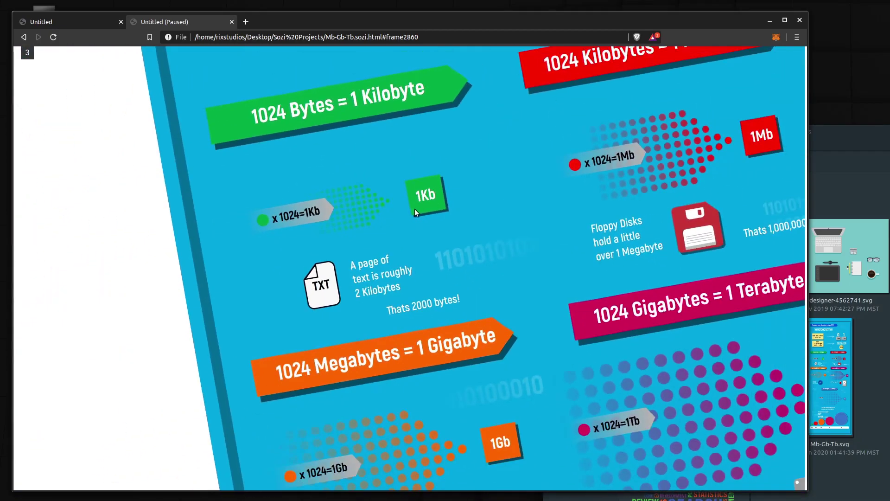
{"action": "left_click_drag", "start_coordinate": [638, 327], "coordinate": [448, 224]}
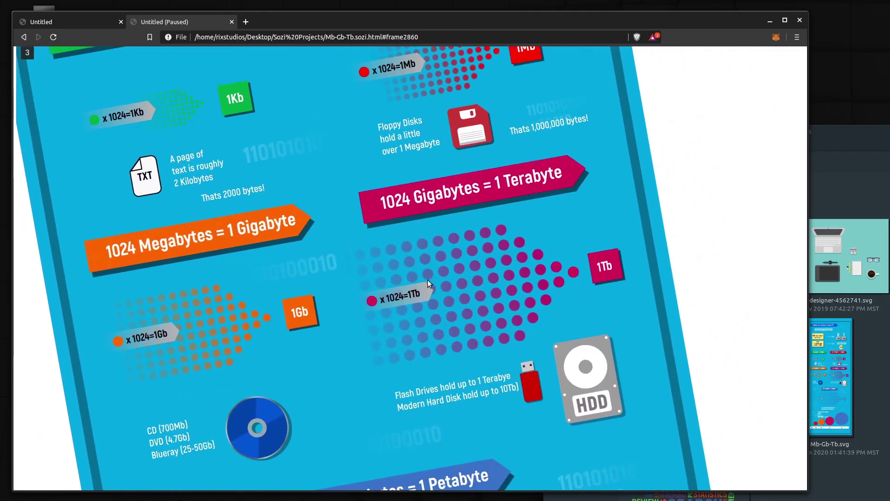
Step: Resume the presentation from the altered view and advance to the sixth frame
{"action": "left_click", "coordinate": [428, 280]}
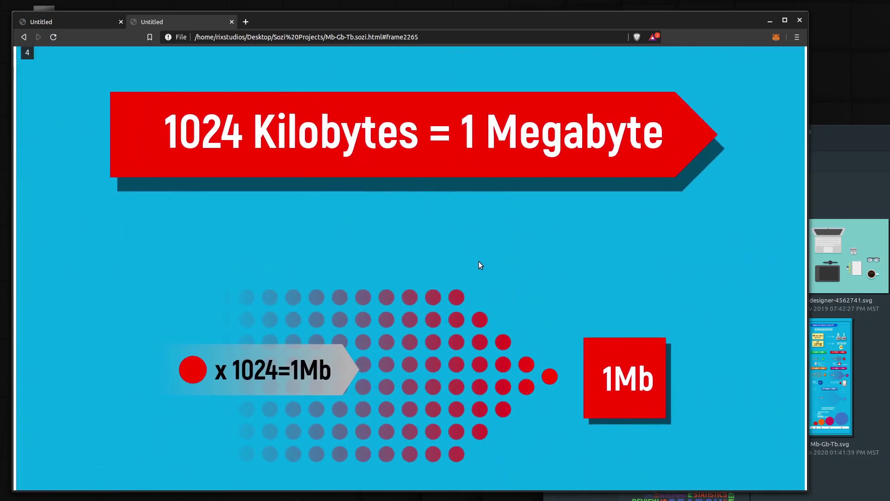
{"action": "left_click", "coordinate": [479, 260]}
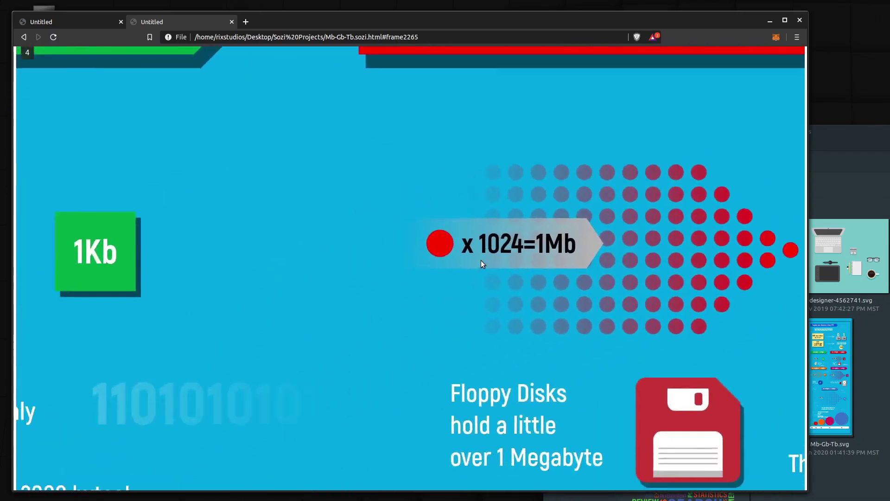
{"action": "left_click", "coordinate": [408, 358]}
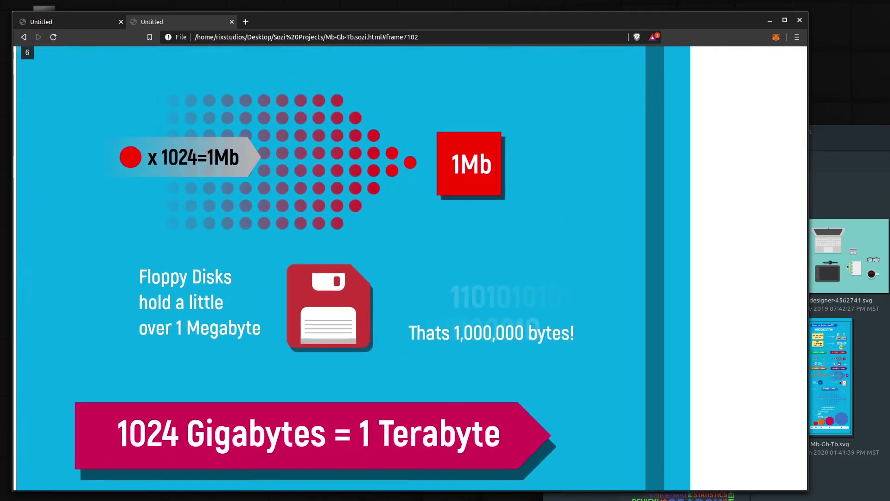
Step: Check the frame settings in the Sozi editor, and browse the third, sixth and seventh frames in the browser presentation using its frame list
{"action": "key", "text": "alt+Tab"}
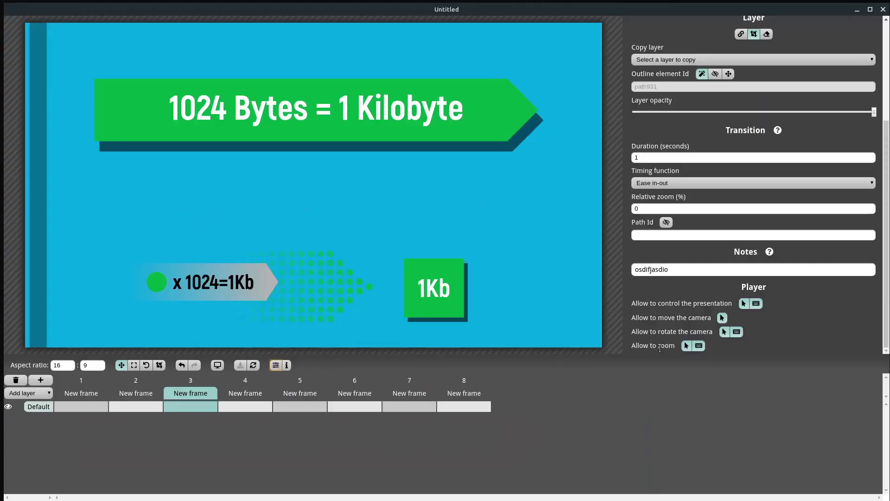
{"action": "scroll", "coordinate": [714, 161], "scroll_direction": "up", "scroll_amount": 3}
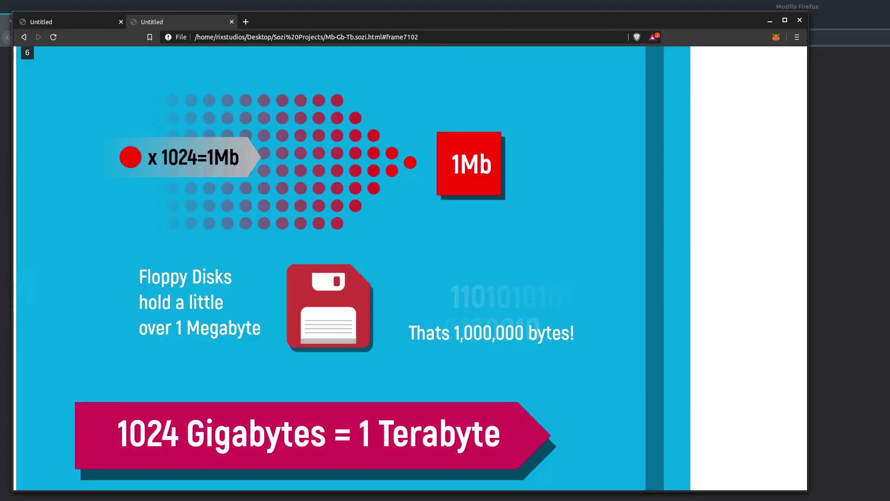
{"action": "left_click", "coordinate": [27, 54]}
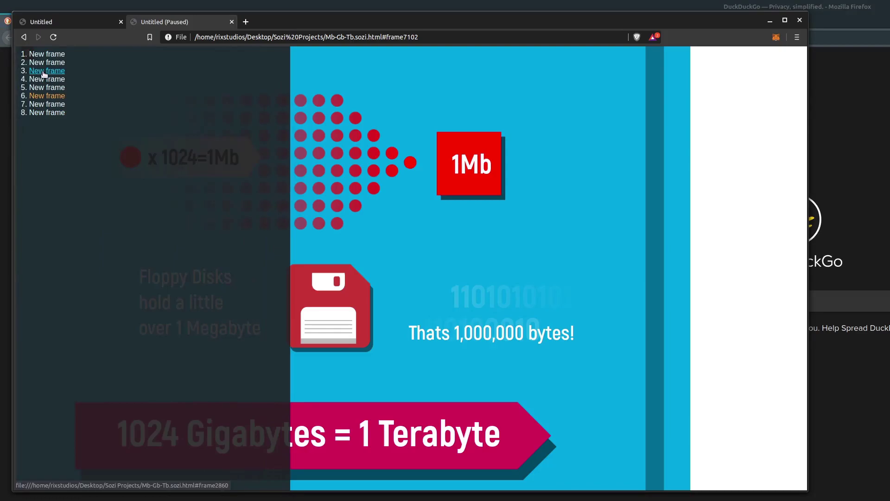
{"action": "left_click", "coordinate": [43, 72]}
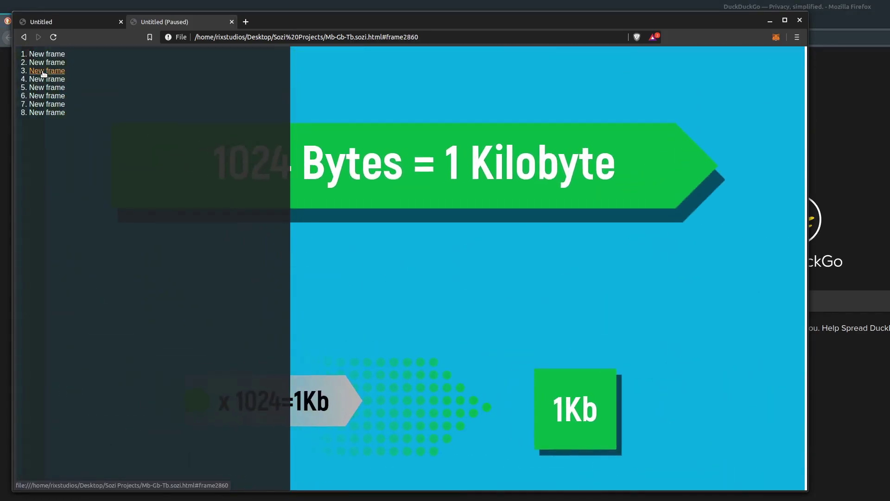
{"action": "left_click", "coordinate": [46, 96]}
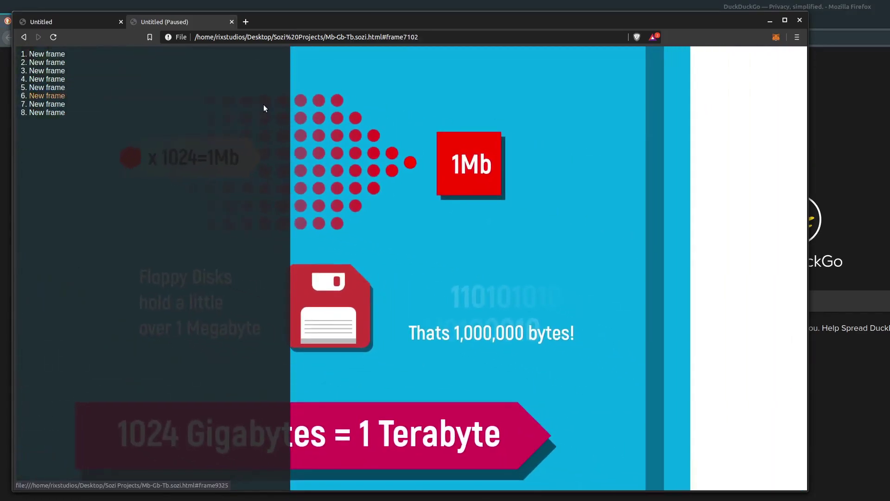
{"action": "left_click", "coordinate": [341, 96]}
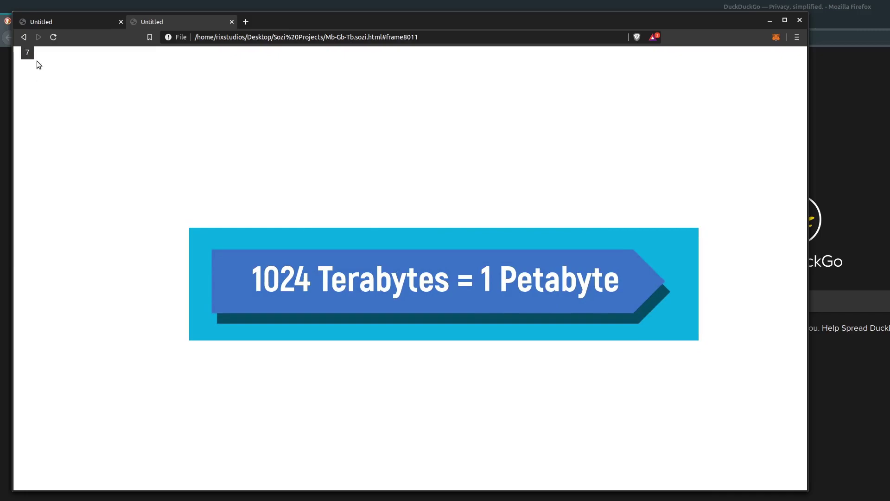
Step: Switch to the Sozi editor, disable the frame number display for the seventh frame and save the presentation
{"action": "key", "text": "alt+Tab"}
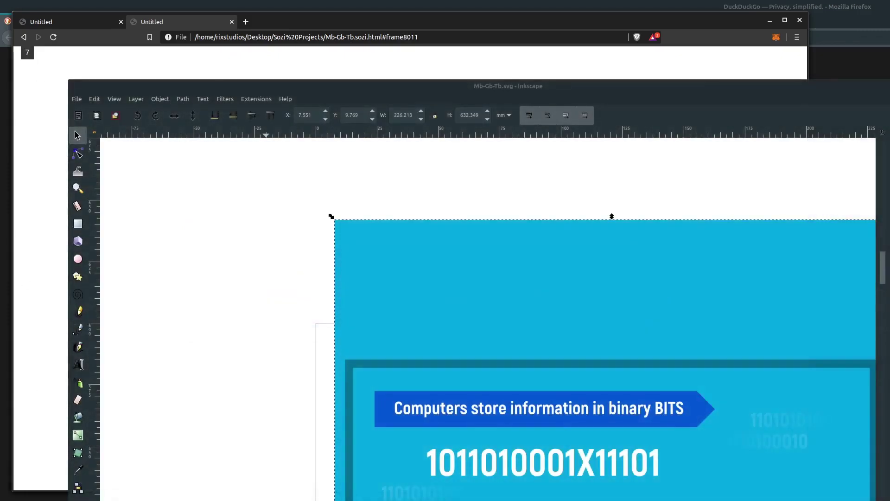
{"action": "key", "text": "alt+Tab"}
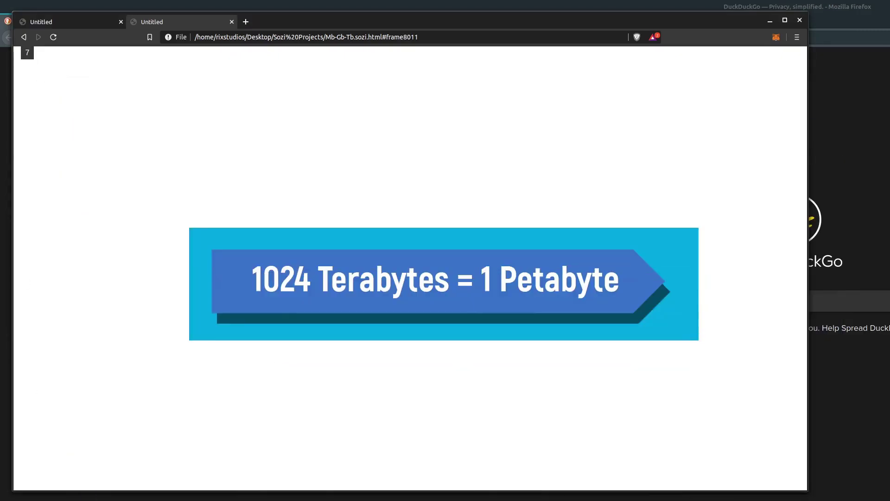
{"action": "key", "text": "alt+Tab"}
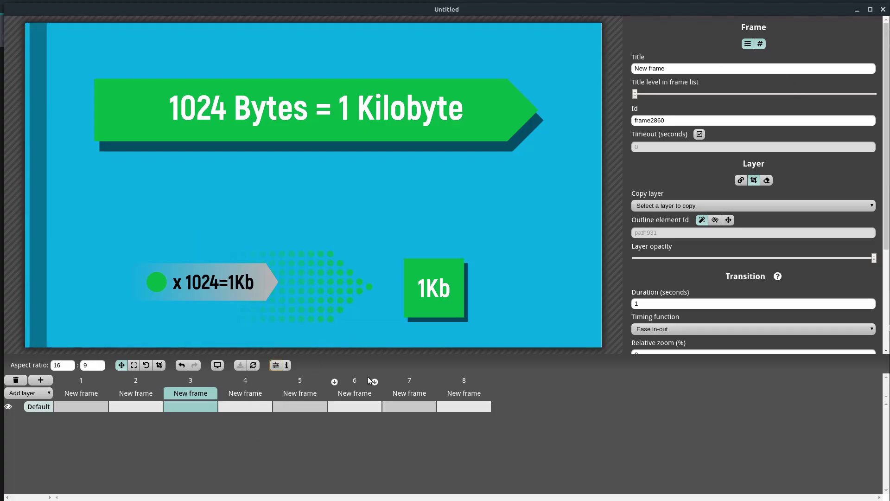
{"action": "left_click", "coordinate": [412, 391]}
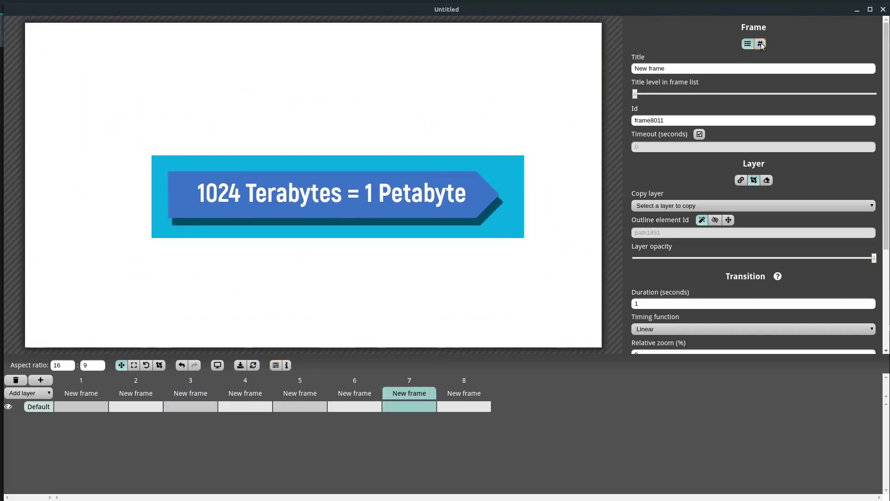
{"action": "left_click", "coordinate": [241, 366]}
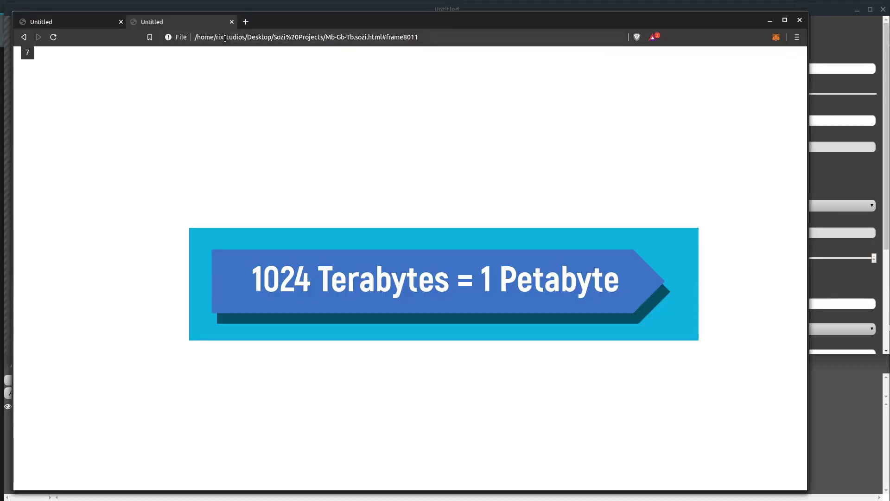
Step: Try to reload the seventh frame of the saved presentation from its file address in the browser
{"action": "left_click", "coordinate": [227, 38]}
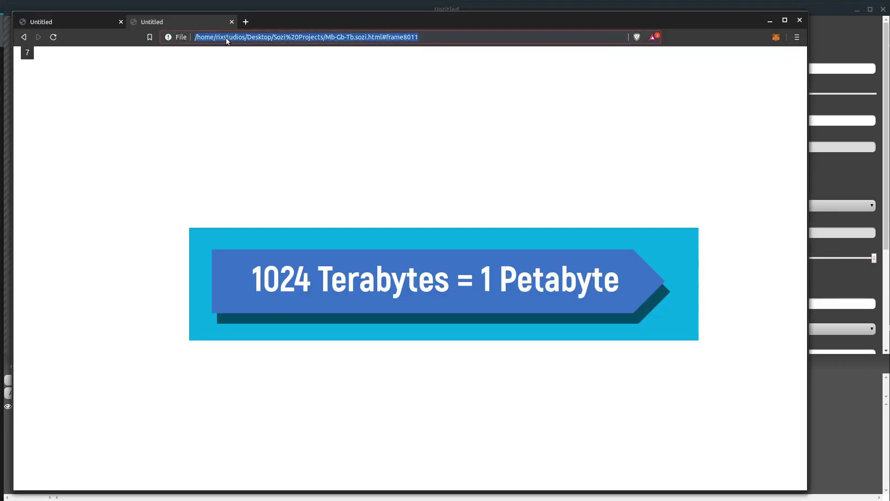
{"action": "key", "text": "Return"}
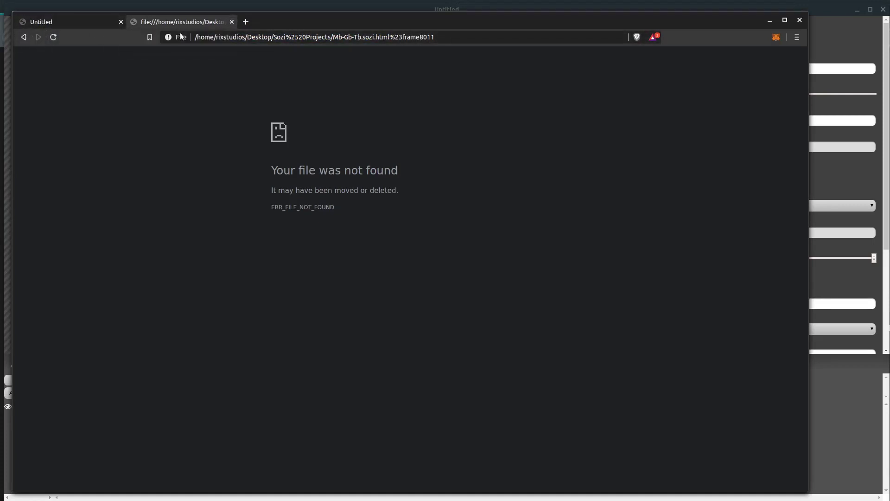
Step: Close the failed browser tabs and open Mb-Gb-Tb.sozi.html from the Sozi Projects folder
{"action": "left_click", "coordinate": [233, 22]}
{"action": "left_click", "coordinate": [232, 22]}
{"action": "left_click", "coordinate": [121, 22]}
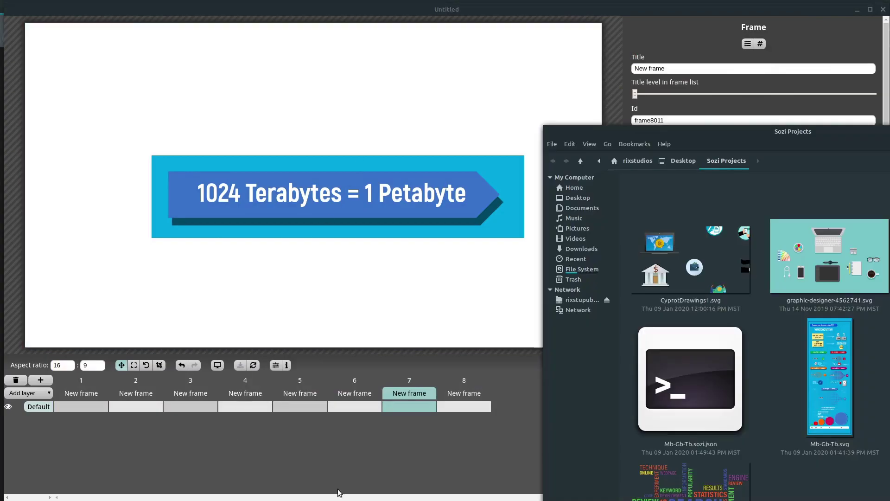
{"action": "left_click_drag", "start_coordinate": [691, 137], "coordinate": [239, 49]}
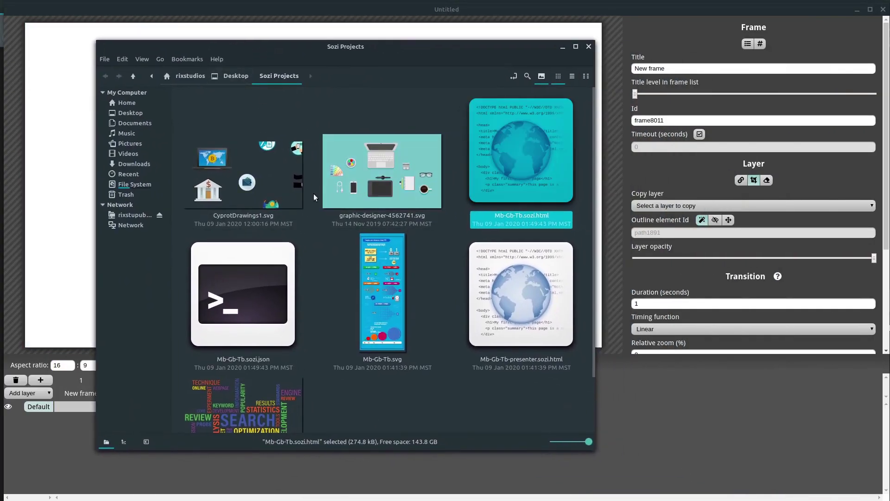
{"action": "double_click", "coordinate": [541, 171]}
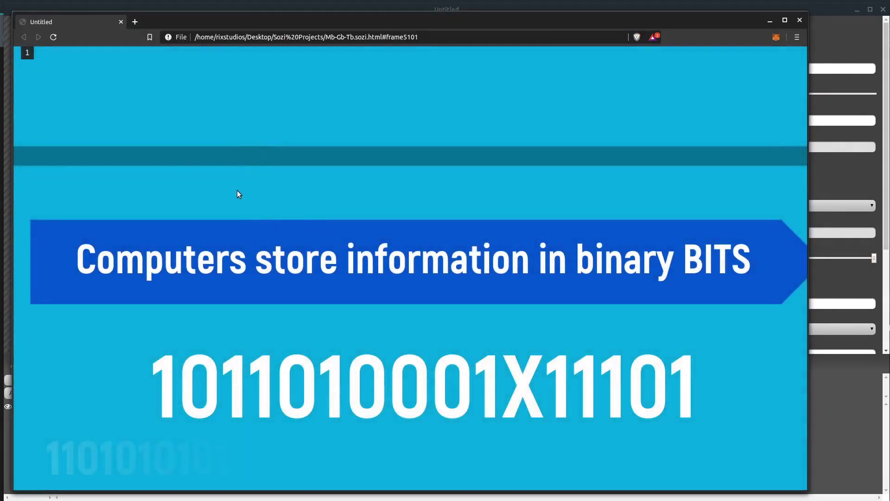
Step: Jump to the sixth frame through the presentation's frame list, then advance past the seventh to the eighth frame and check the frame number display
{"action": "left_click", "coordinate": [238, 190]}
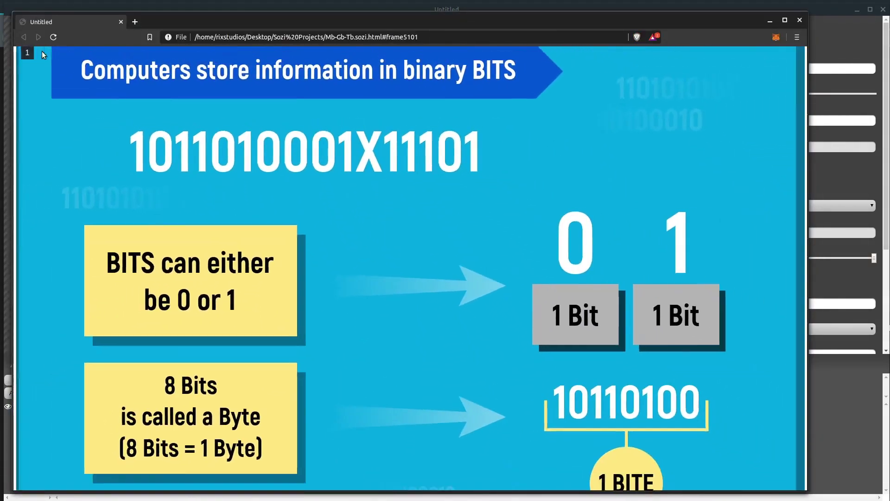
{"action": "left_click", "coordinate": [28, 53]}
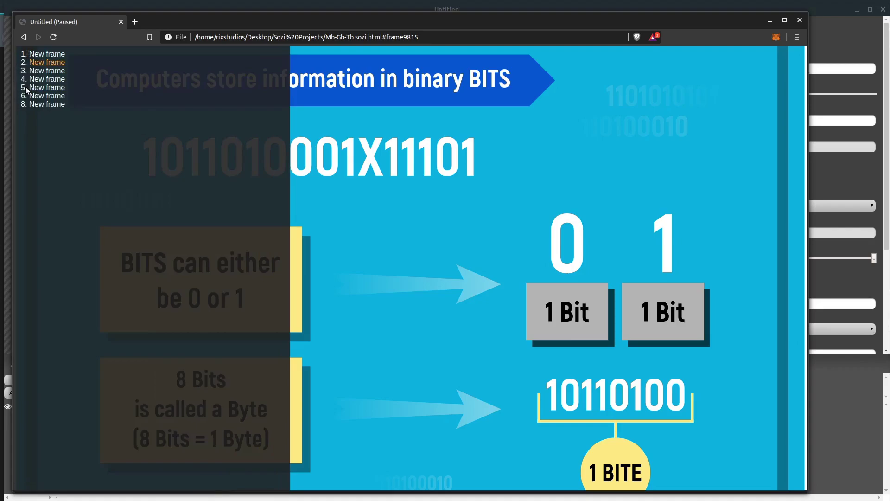
{"action": "left_click", "coordinate": [37, 97]}
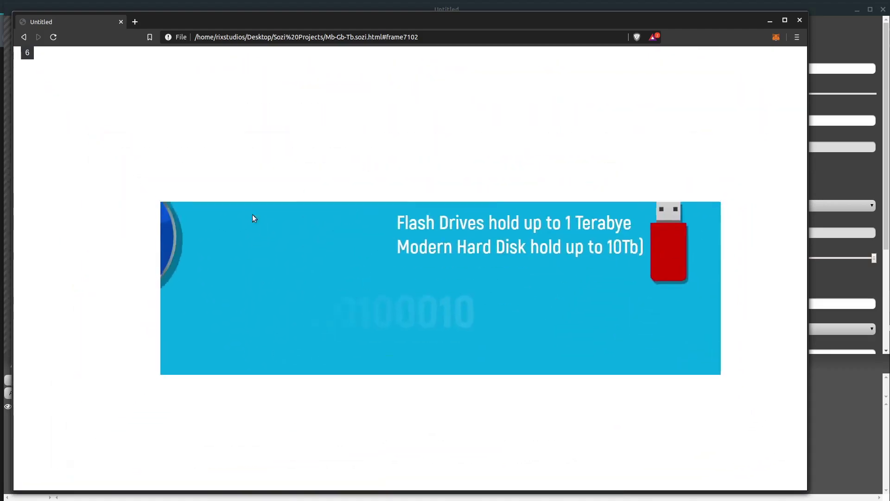
{"action": "left_click", "coordinate": [273, 204]}
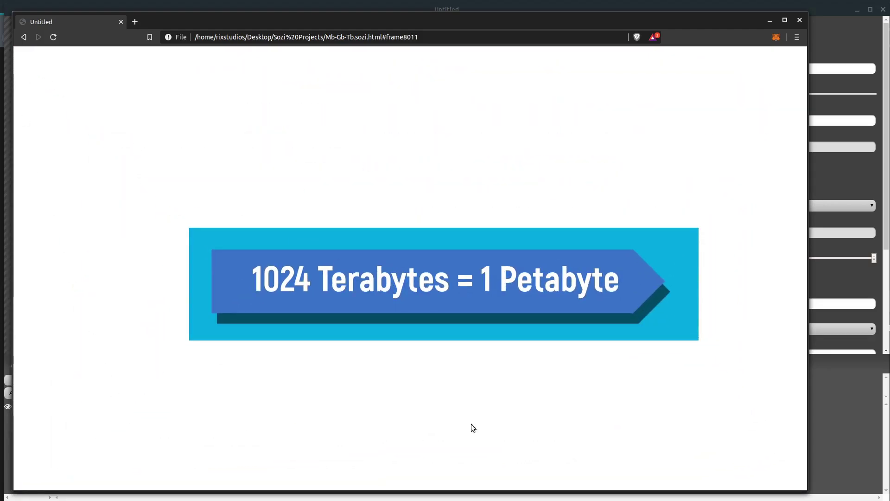
{"action": "left_click", "coordinate": [25, 55]}
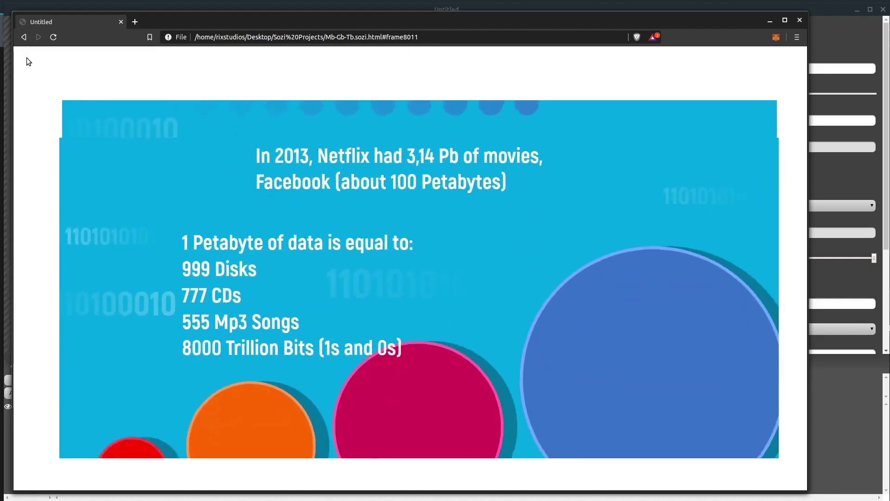
{"action": "key", "text": "t"}
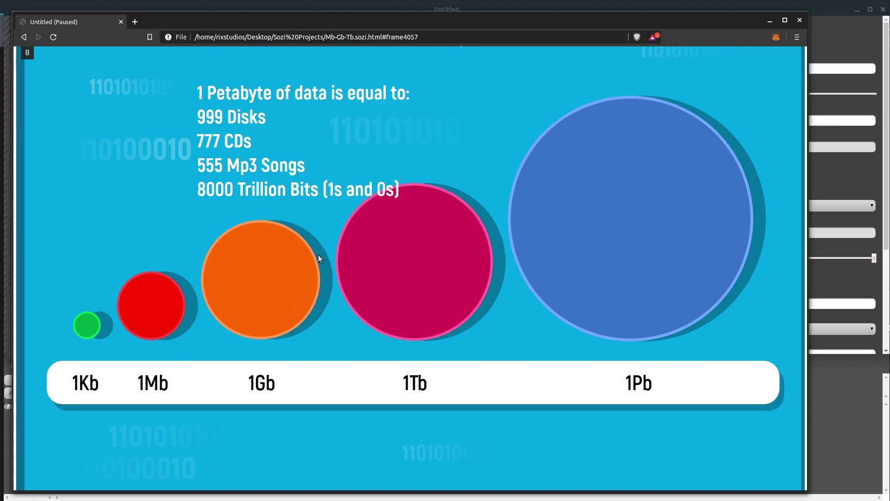
Step: Continue the presentation from the eighth frame back to the start and advance to the third frame
{"action": "left_click", "coordinate": [292, 221]}
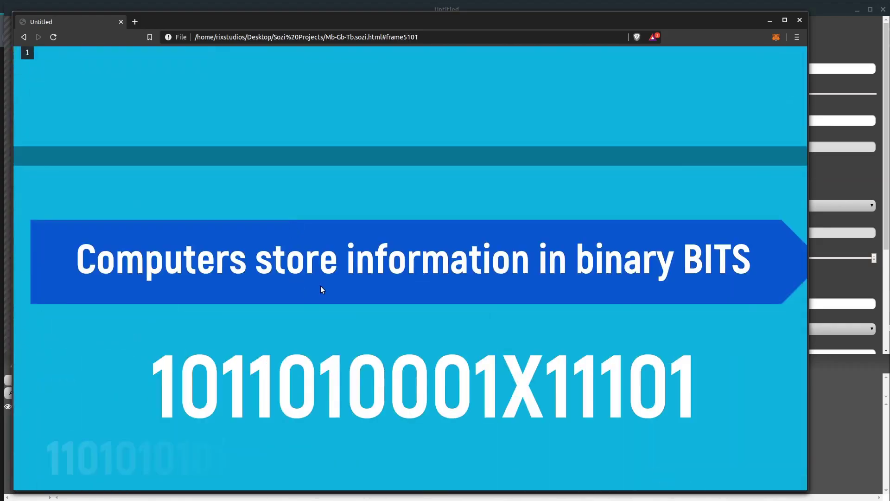
{"action": "left_click", "coordinate": [323, 287]}
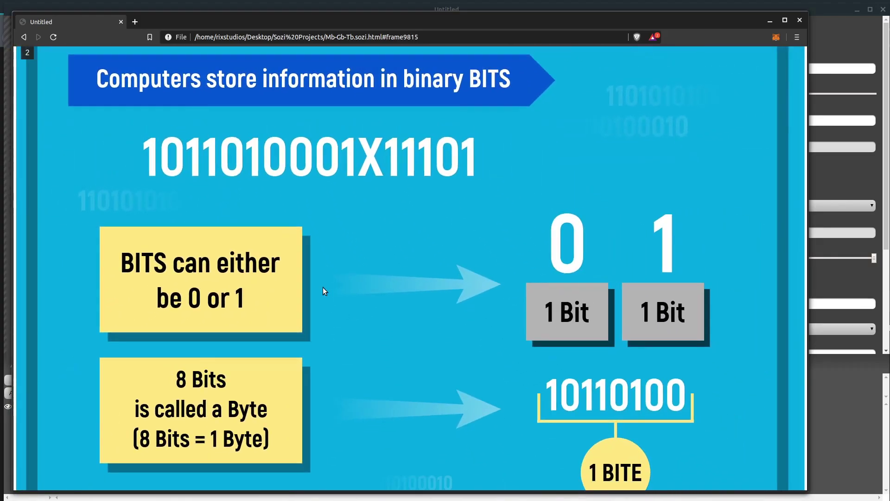
{"action": "left_click", "coordinate": [505, 273]}
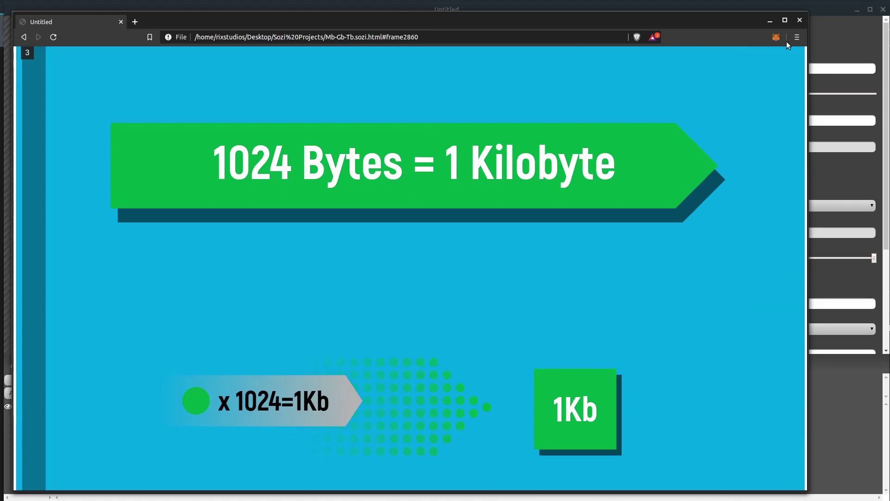
Step: Minimize the browser and file manager, and review the eighth, first, second and fourth frames in the Sozi editor
{"action": "left_click", "coordinate": [772, 20]}
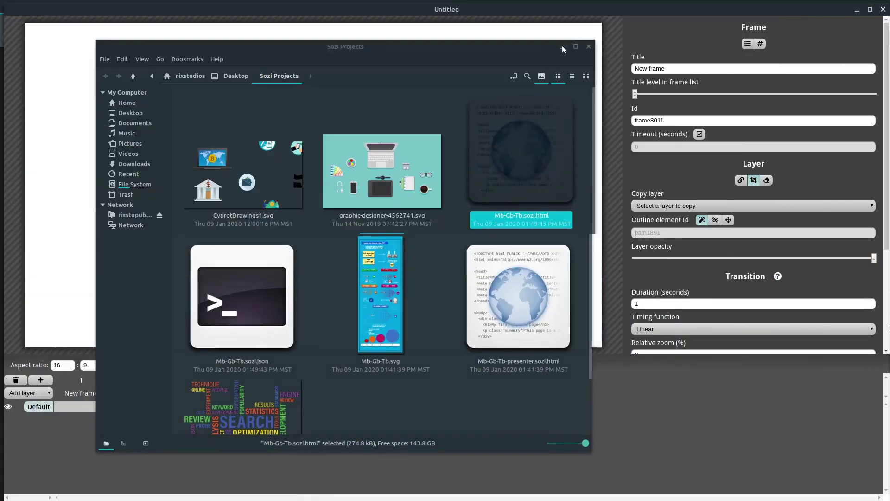
{"action": "left_click", "coordinate": [562, 47]}
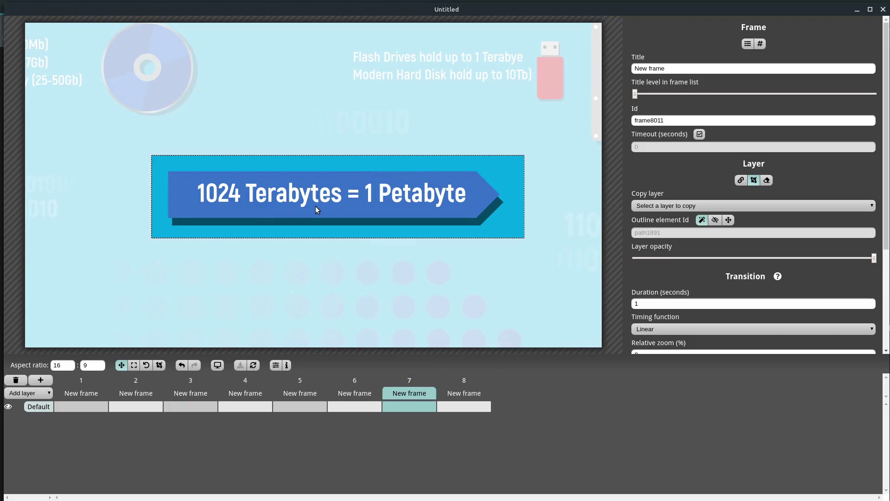
{"action": "left_click", "coordinate": [447, 393]}
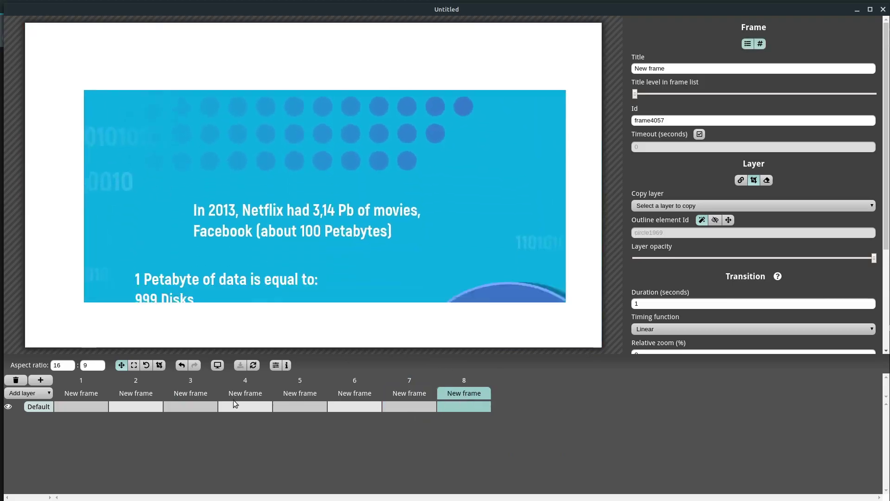
{"action": "left_click", "coordinate": [82, 393]}
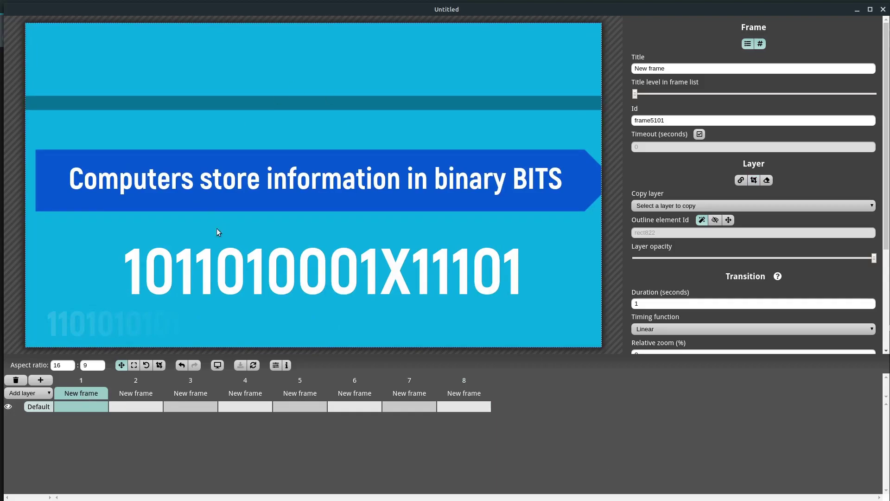
{"action": "left_click", "coordinate": [131, 394]}
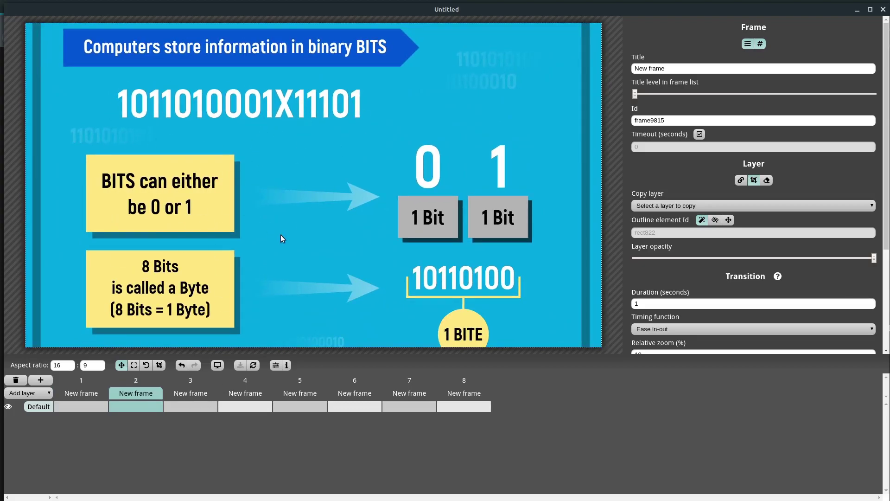
{"action": "left_click", "coordinate": [247, 393]}
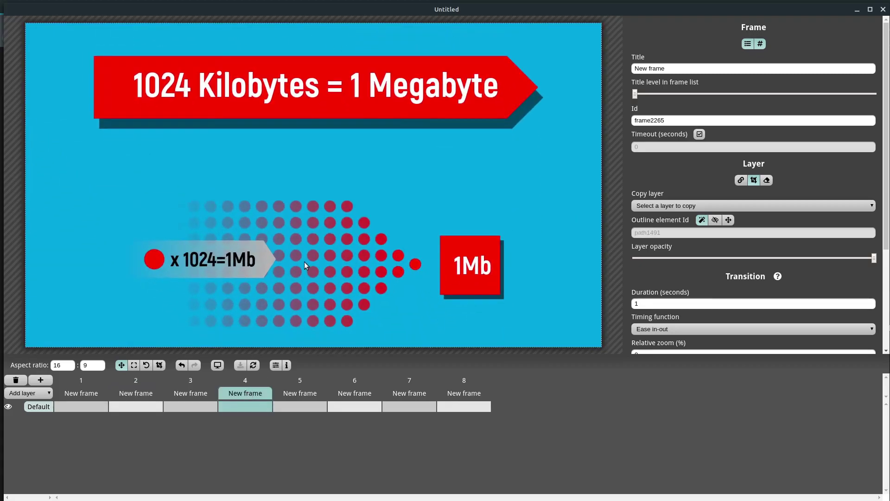